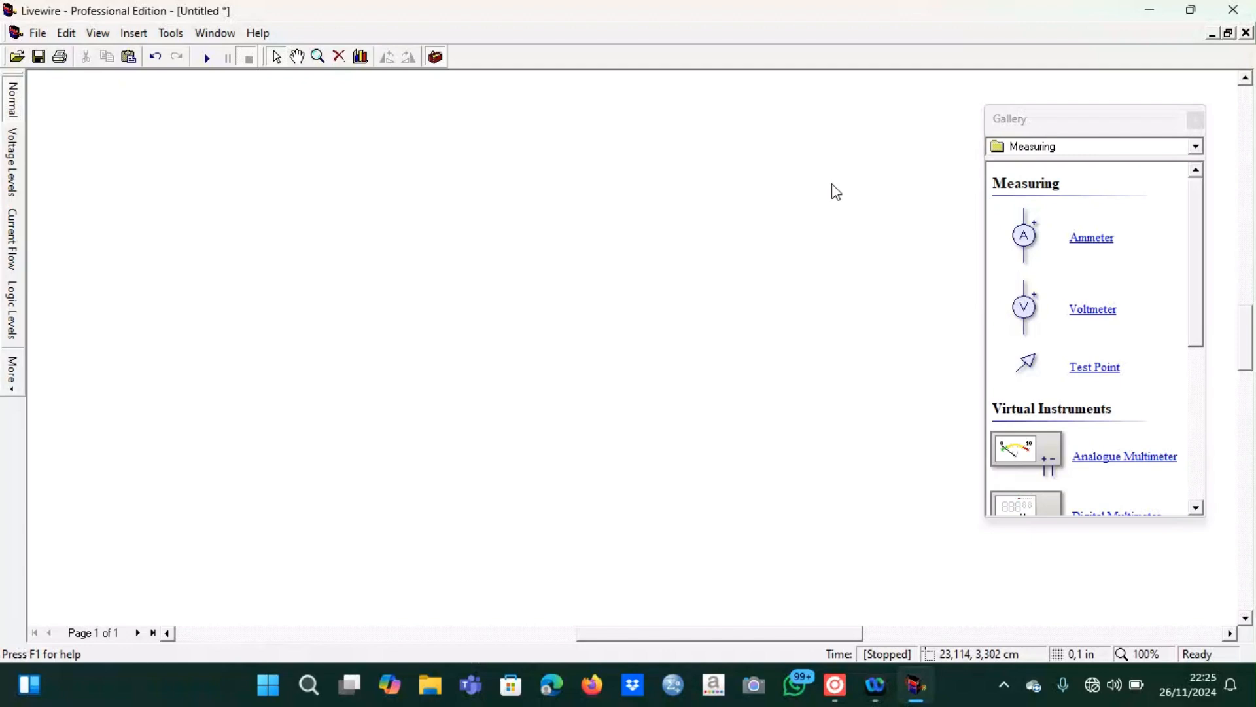
Place a battery from the Power Supplies components on the sheet and set its value to 12 V
left_click(1073, 147)
scroll(1073, 157, "up", 2)
left_click(1072, 165)
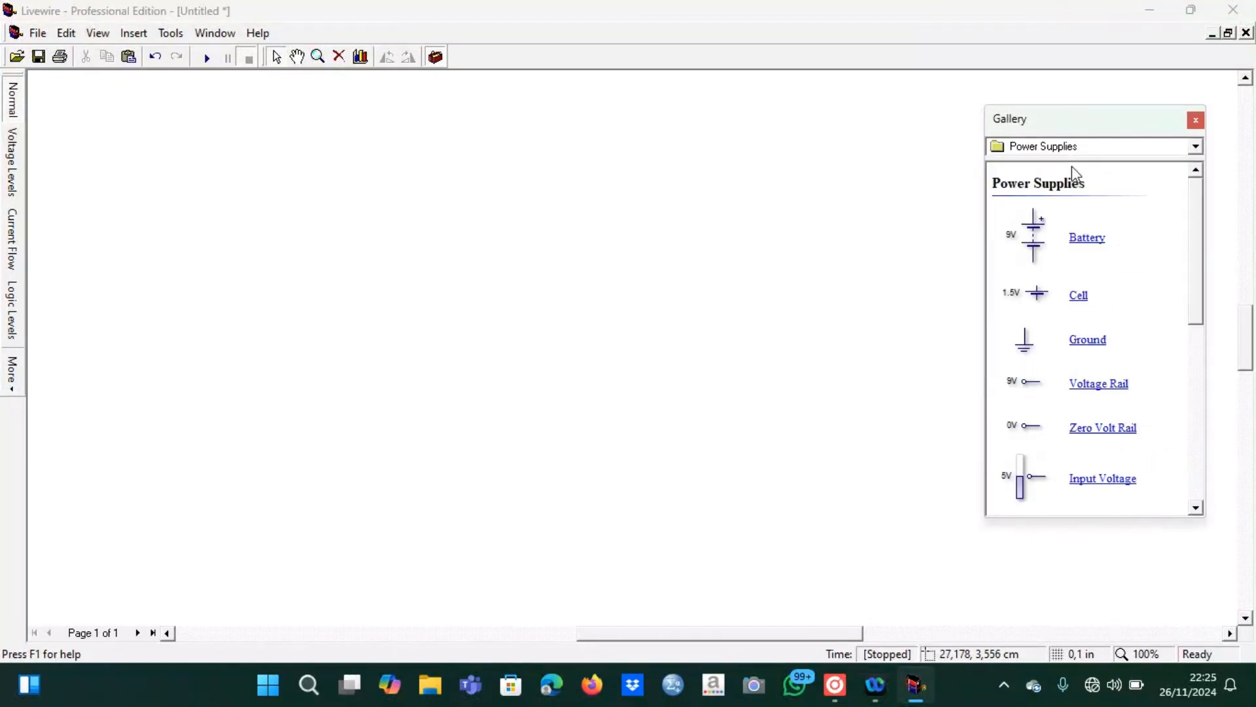
left_click_drag(1034, 249, 238, 314)
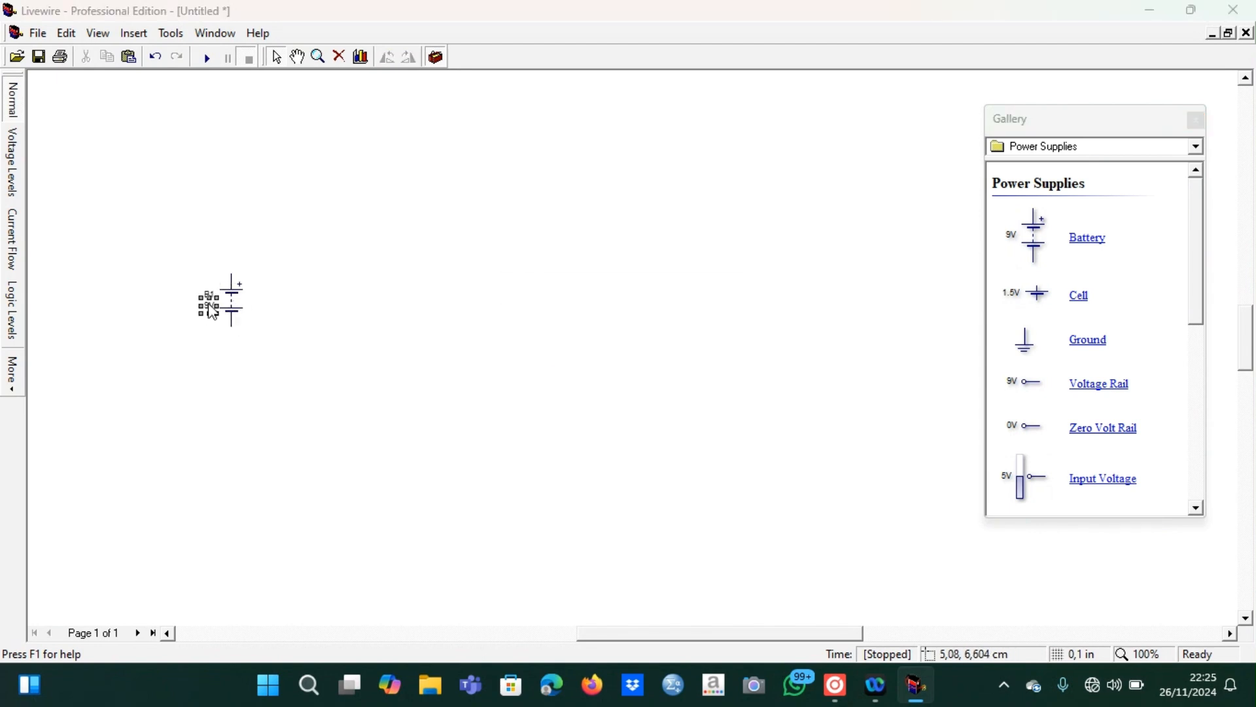
double_click(212, 309)
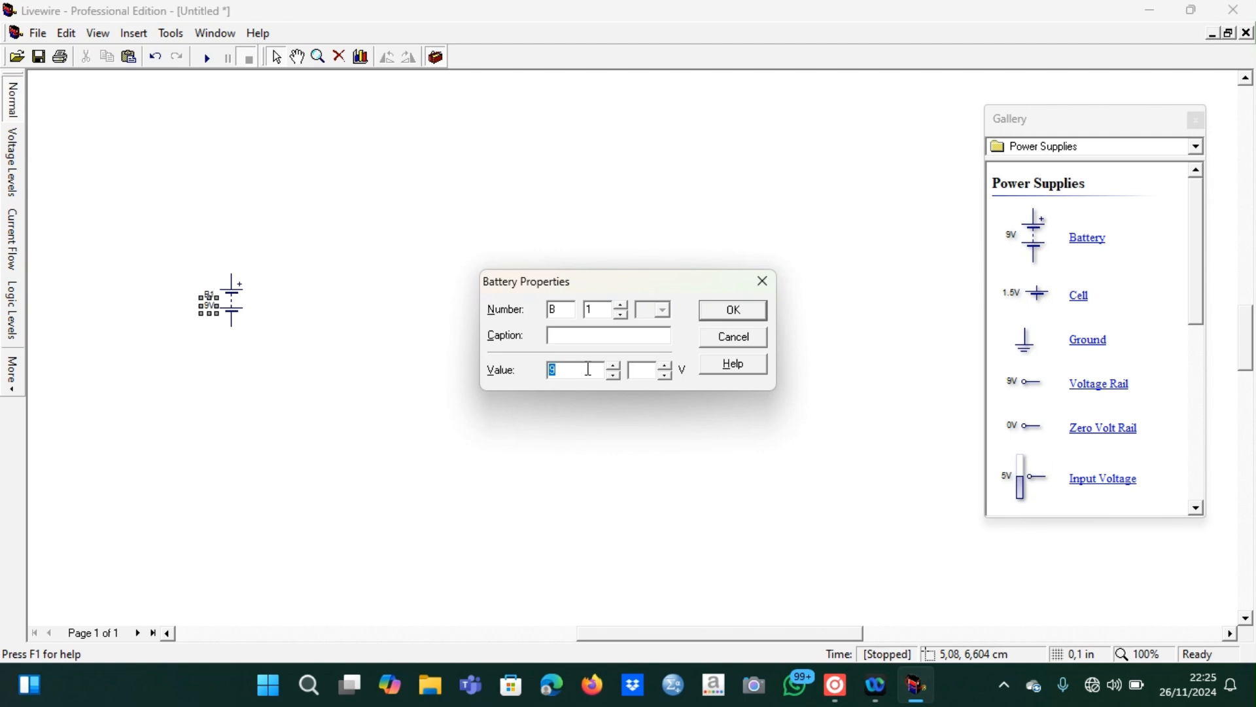
type("12")
left_click(741, 305)
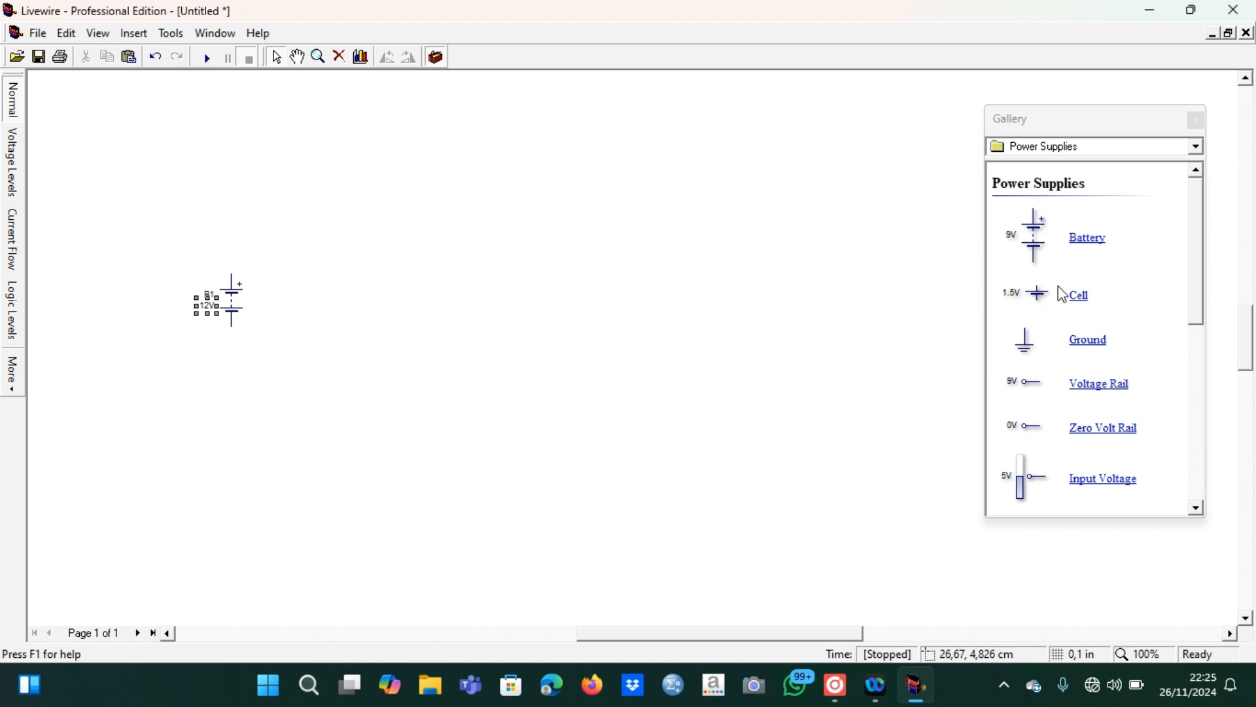
Place five resistors from the Passive Components side by side in a row above and right of the battery
left_click(1058, 151)
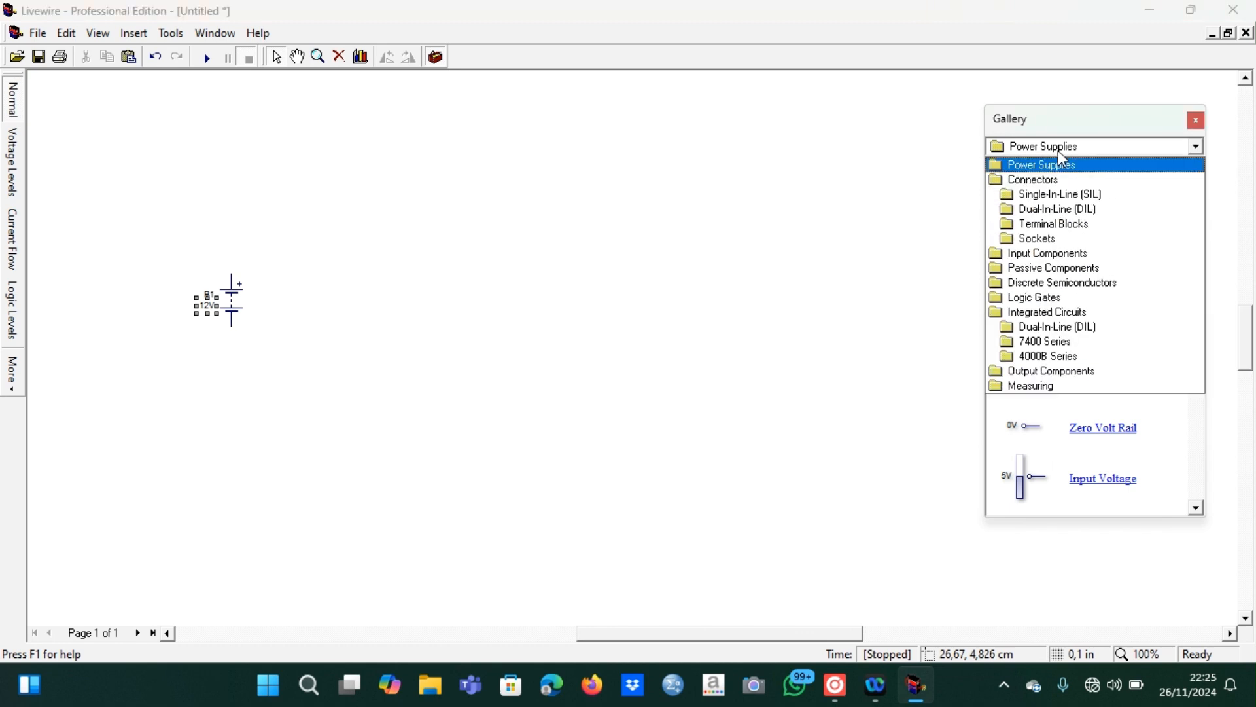
left_click(1050, 270)
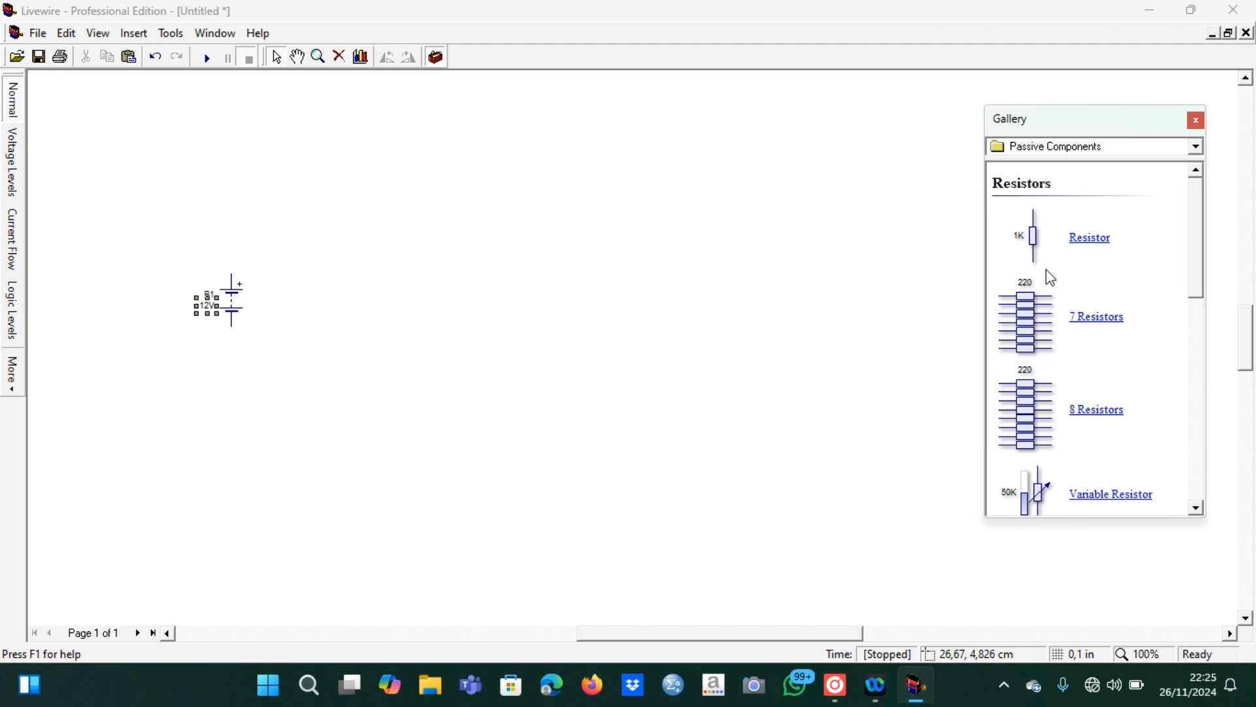
left_click_drag(1033, 244, 539, 217)
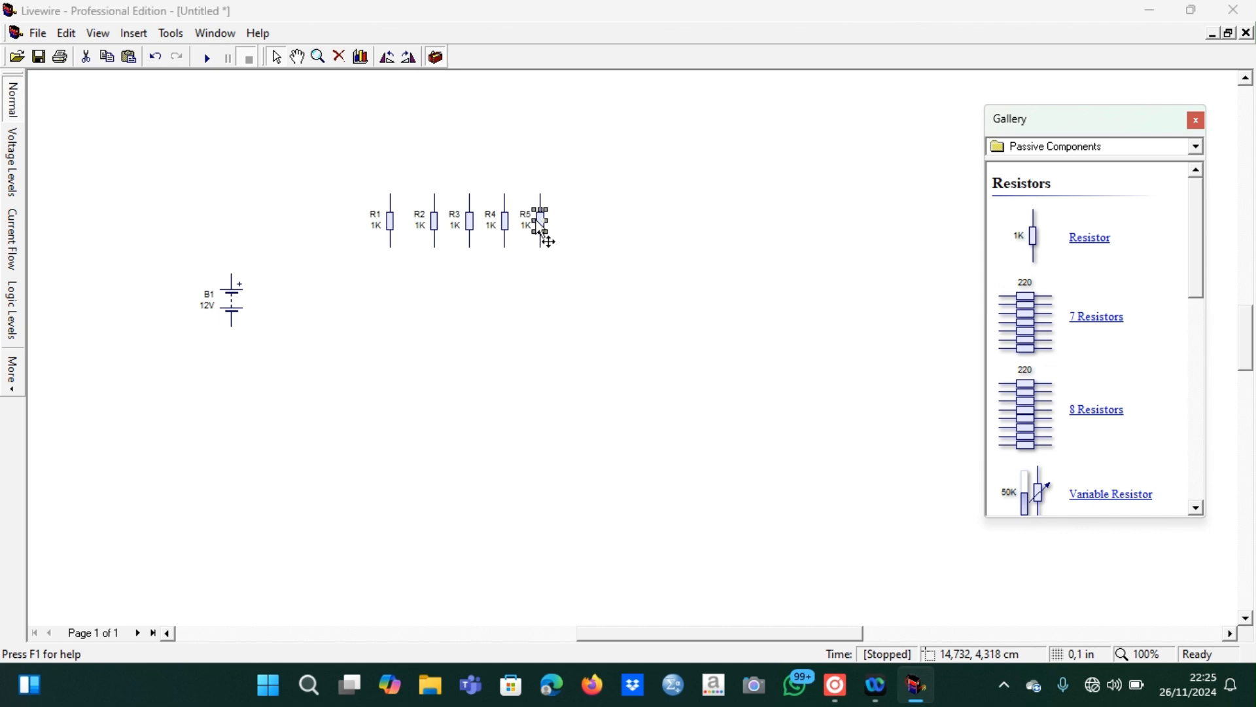
Set resistor R1 to 2 Ω and resistor R2 to 4 Ω, without the kilo multiplier
double_click(377, 234)
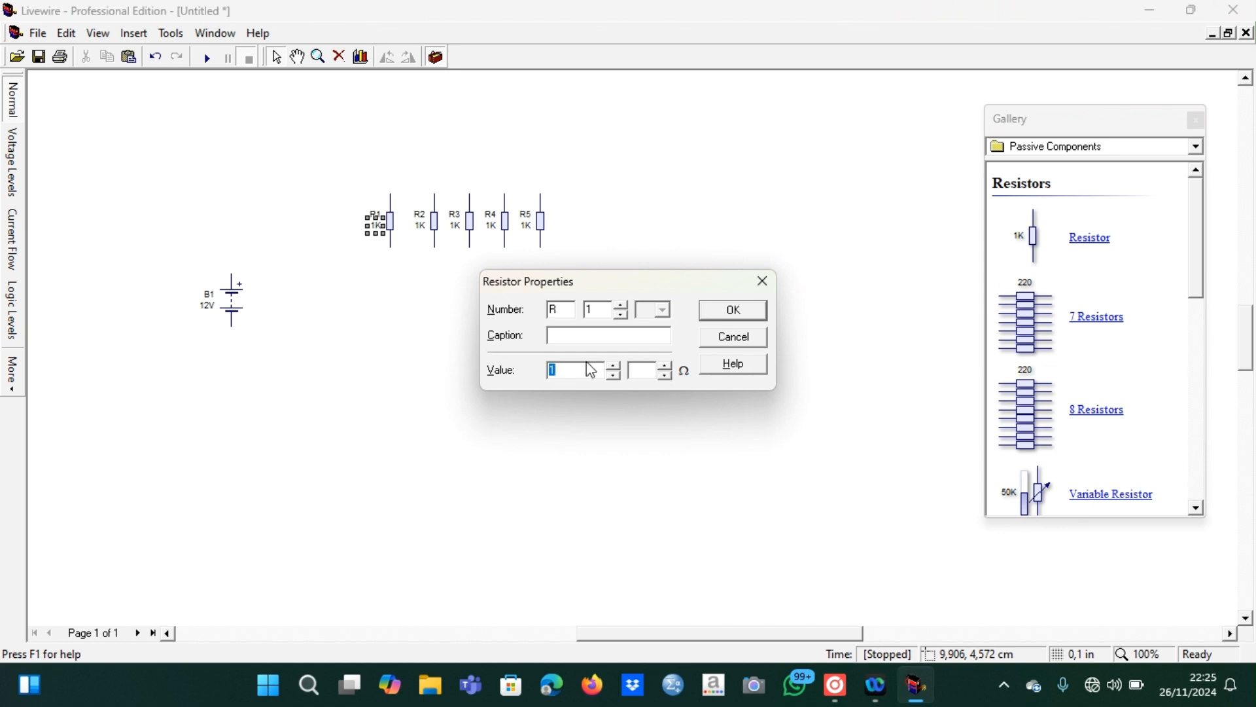
type("2")
left_click(766, 303)
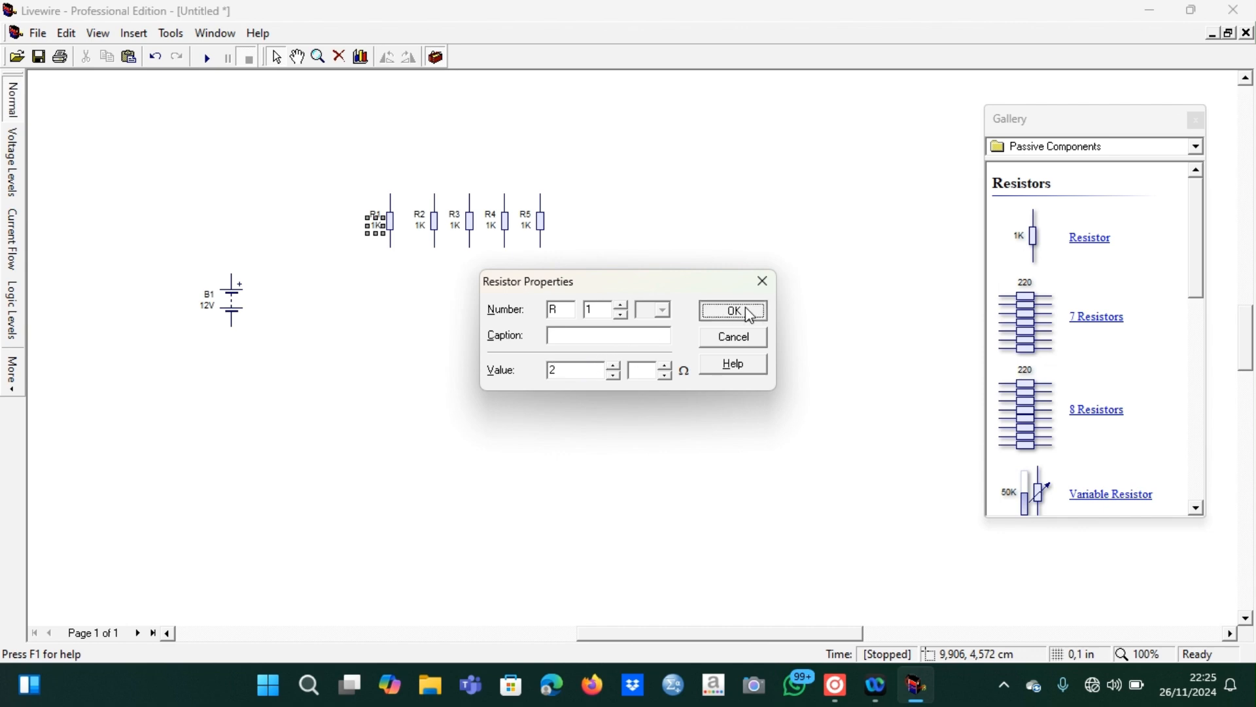
double_click(430, 244)
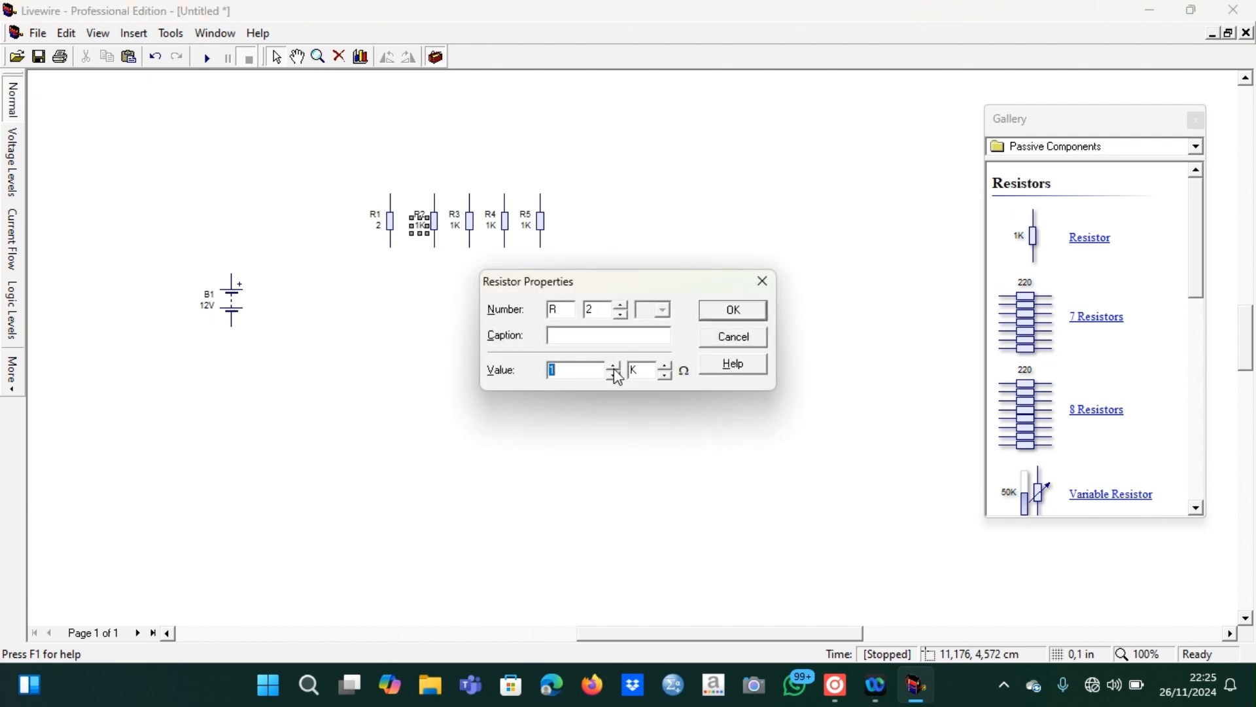
left_click(664, 376)
type("4")
left_click(733, 310)
Set resistor R3 to 6 Ω and resistor R4 to 8 Ω, without the kilo multiplier
double_click(460, 236)
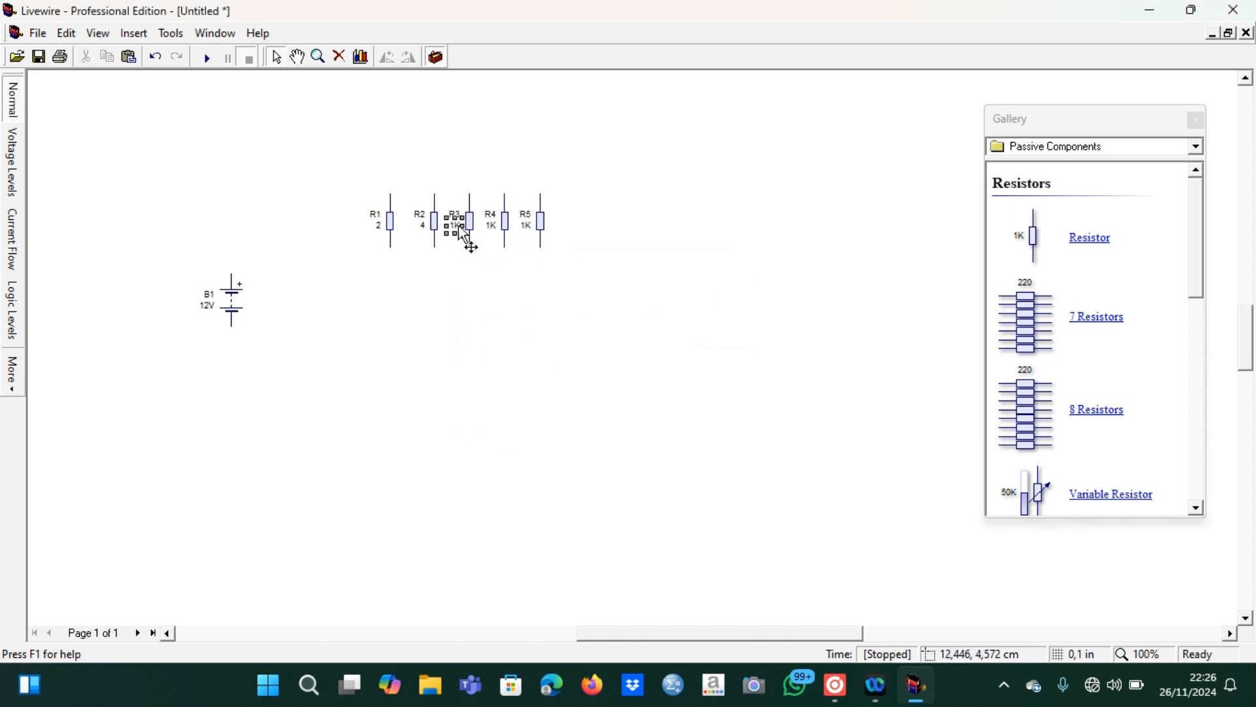
left_click(616, 374)
left_click(665, 375)
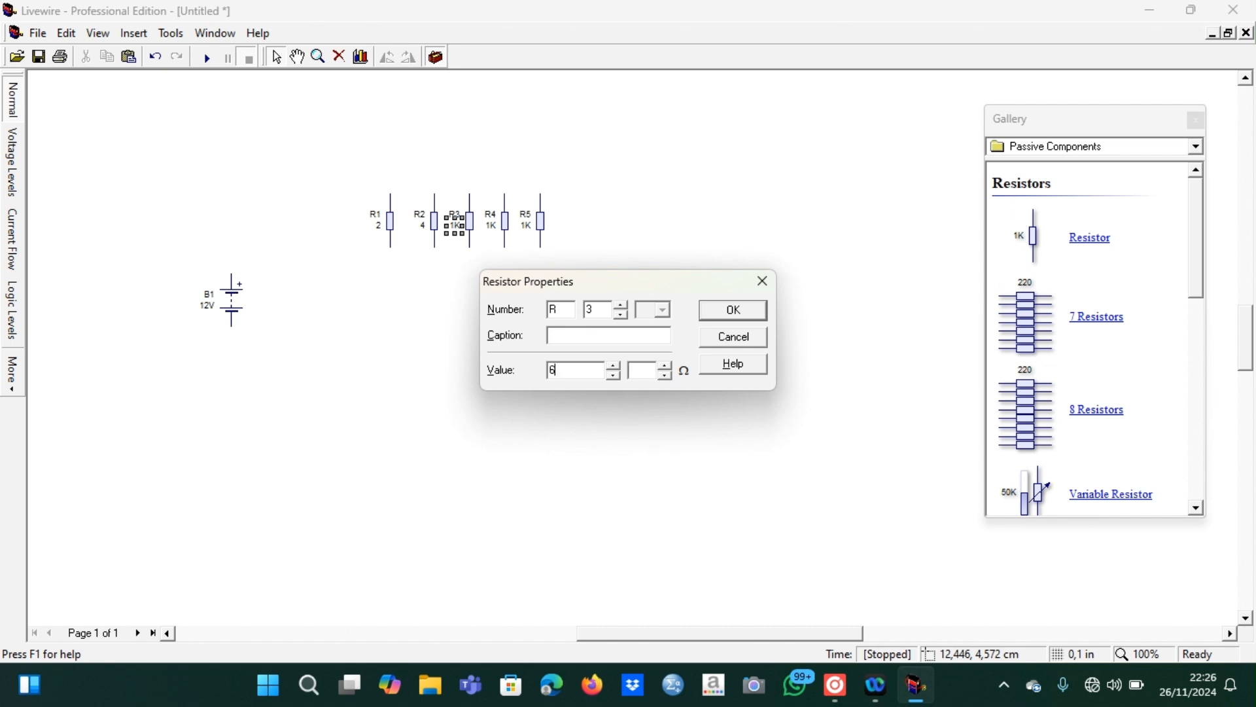
left_click(723, 315)
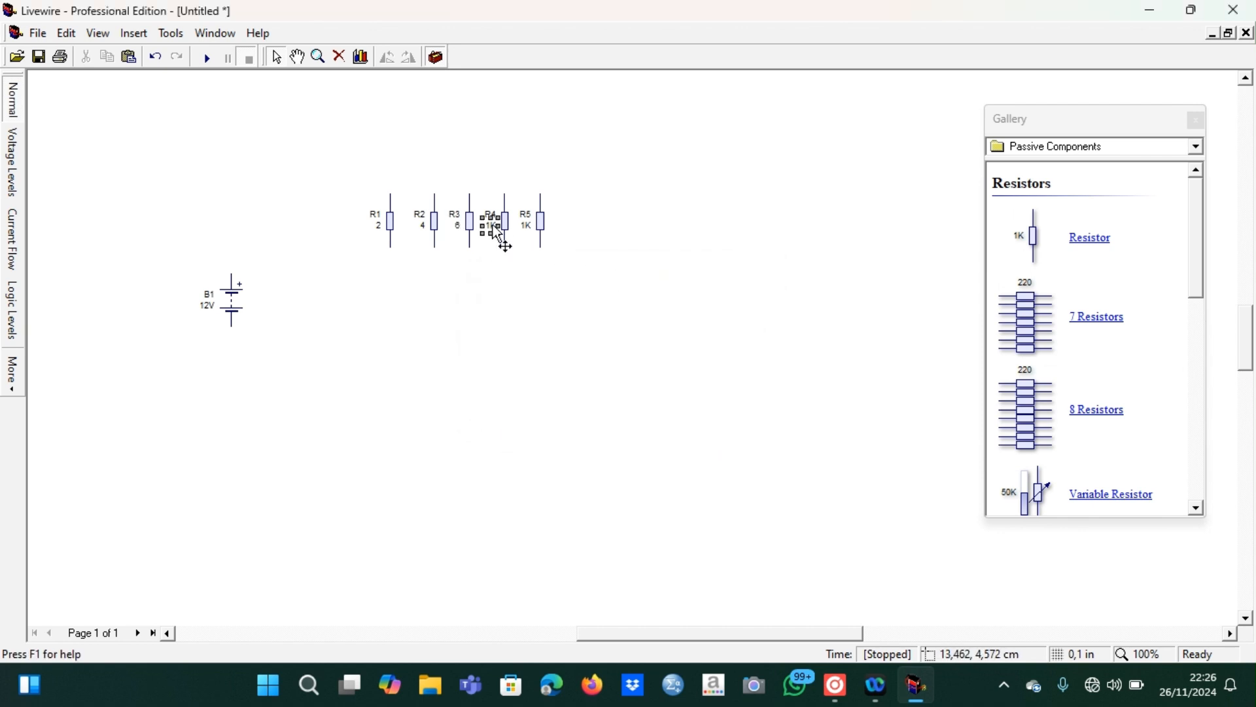
double_click(496, 229)
type("8")
left_click(664, 375)
left_click(716, 316)
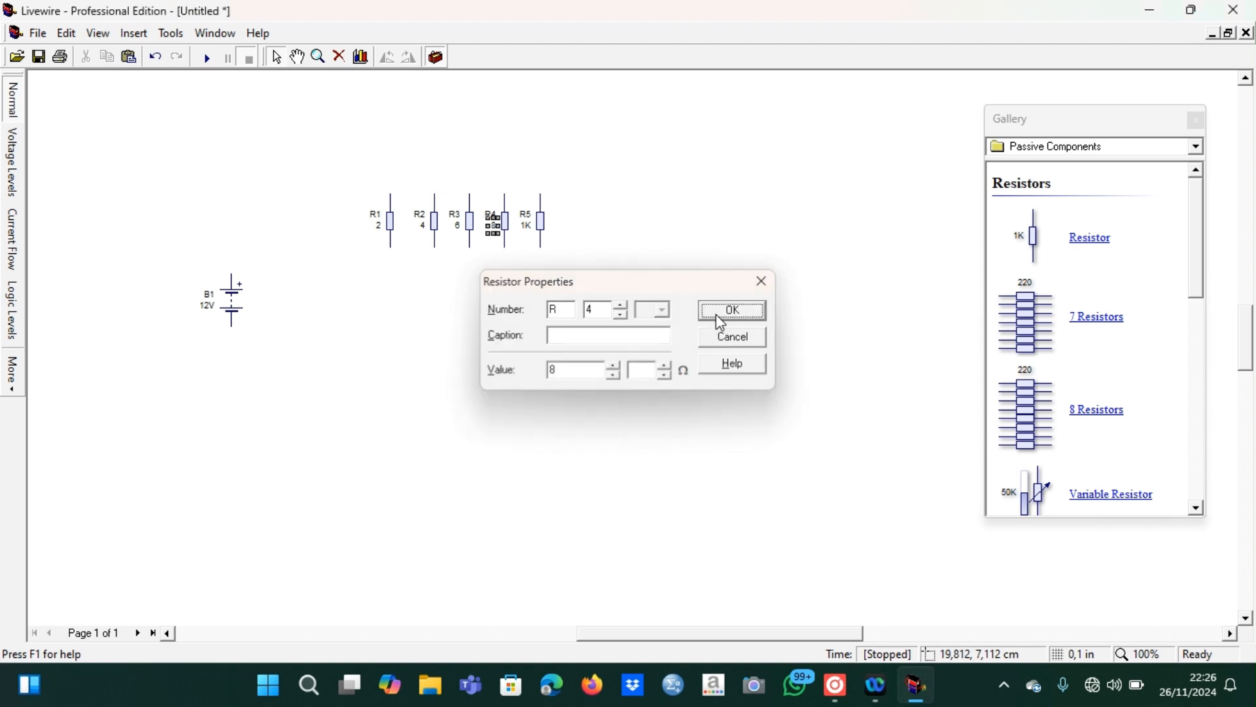
Set resistor R5 to 10 Ω without the kilo multiplier and deselect it
double_click(529, 226)
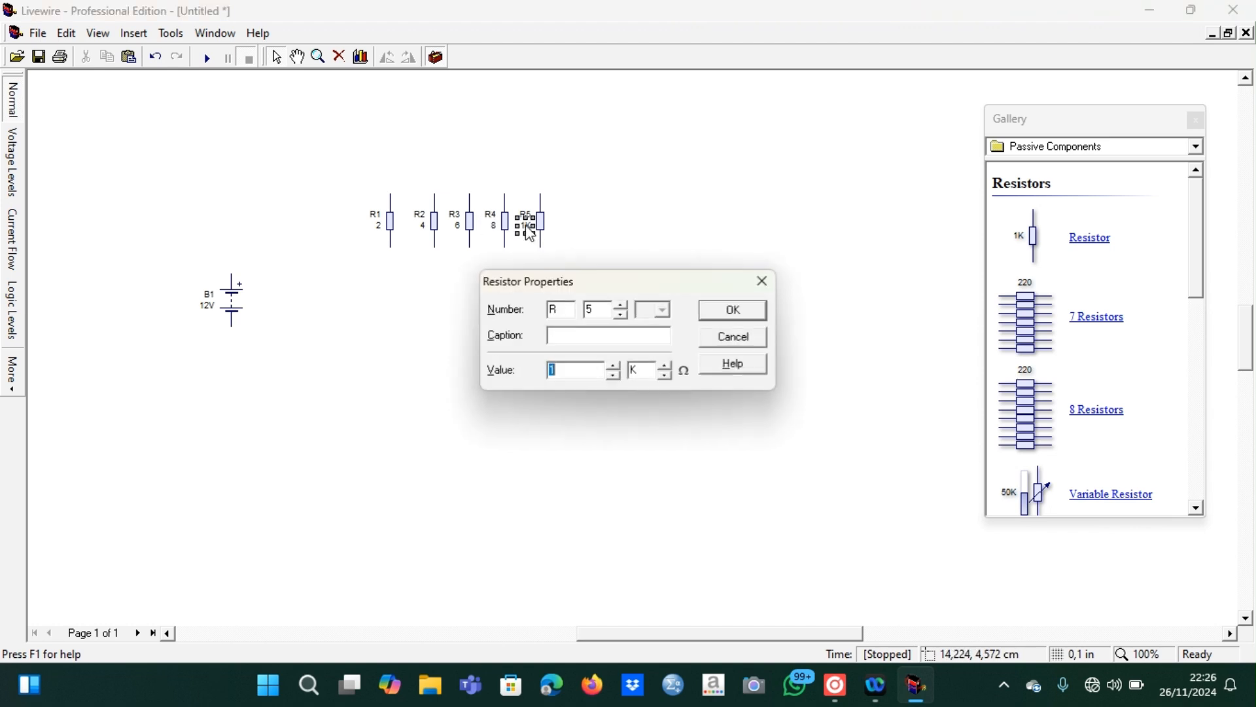
left_click(664, 375)
type("10")
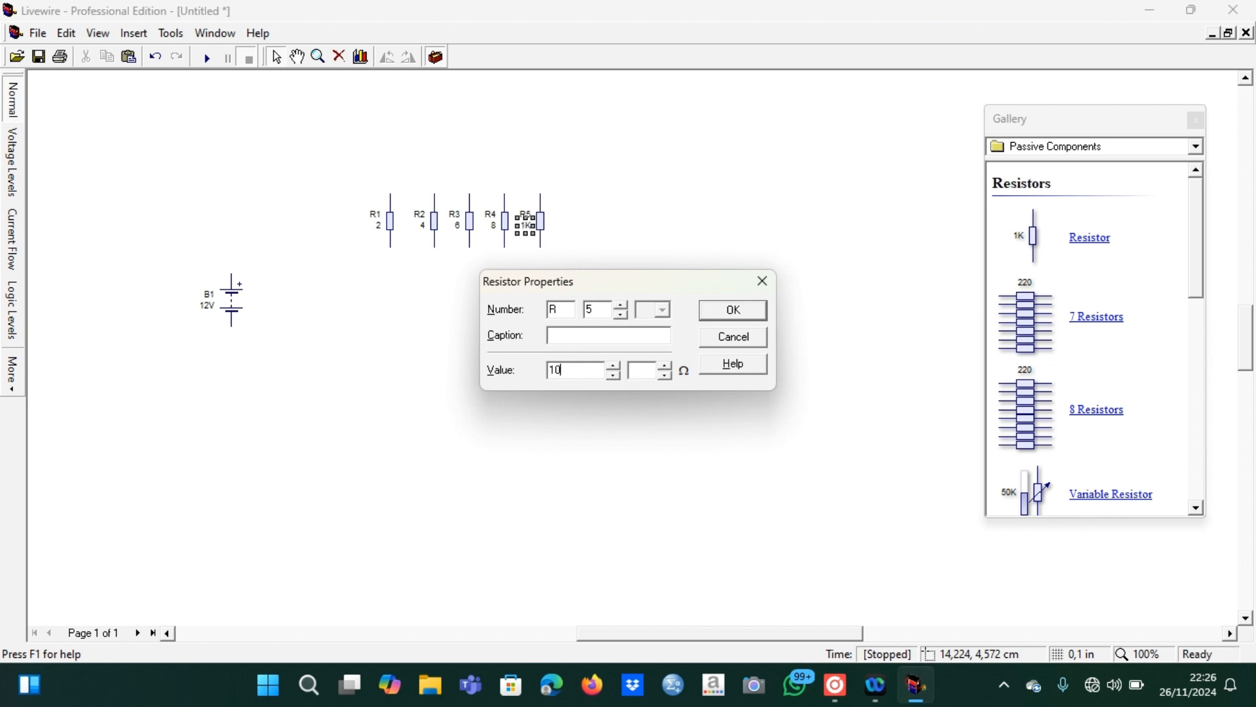
left_click(742, 314)
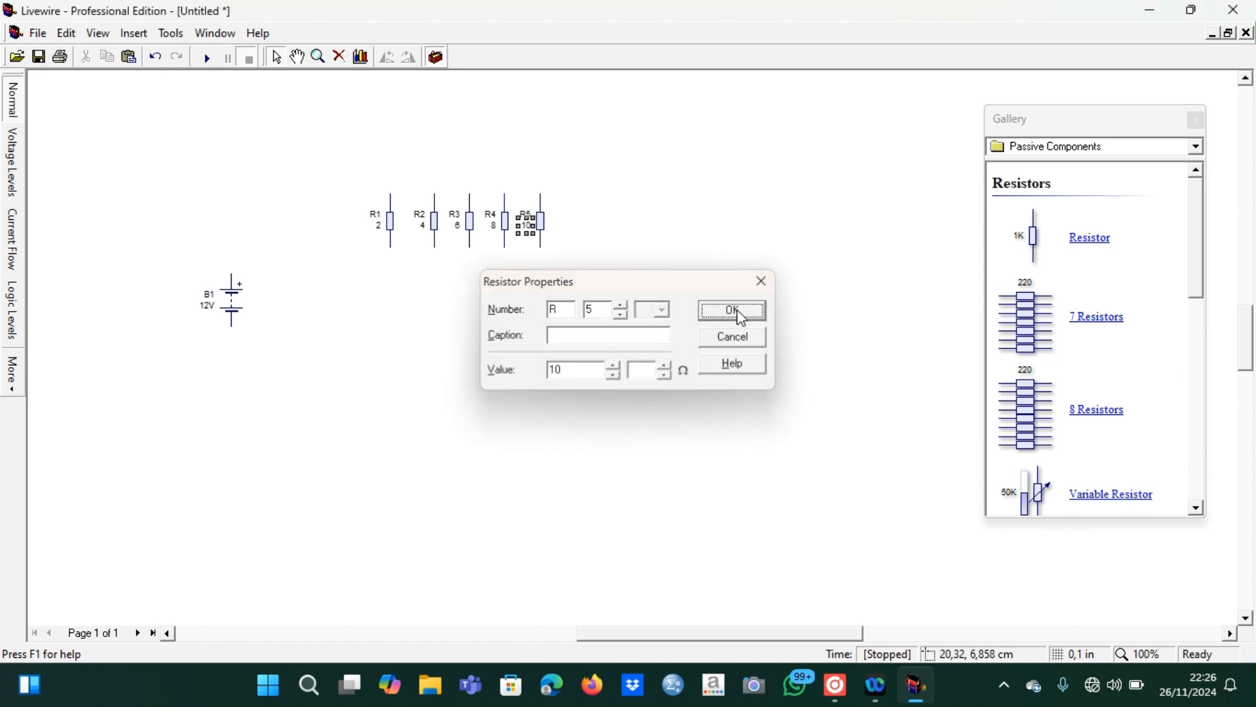
left_click(532, 273)
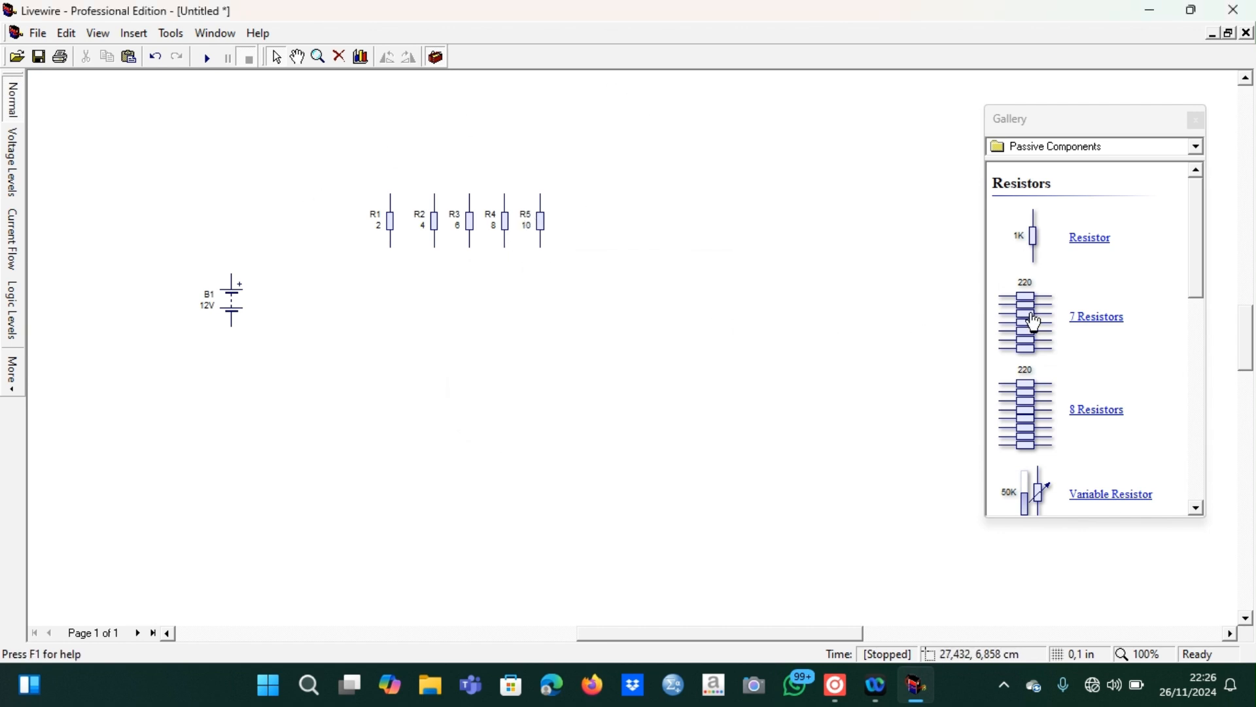
Place an ammeter and a voltmeter from the Measuring components side by side to the right of the resistor row
left_click(1096, 149)
left_click(1086, 386)
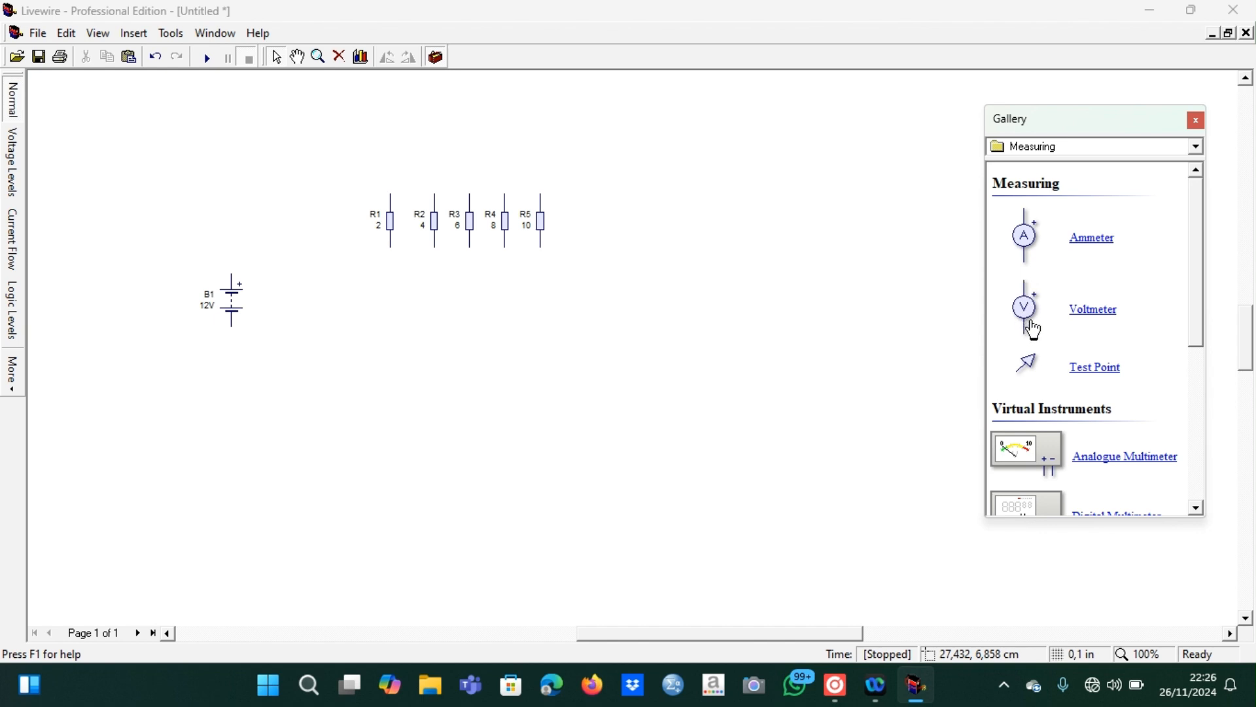
left_click_drag(1027, 244, 700, 125)
left_click_drag(623, 126, 628, 125)
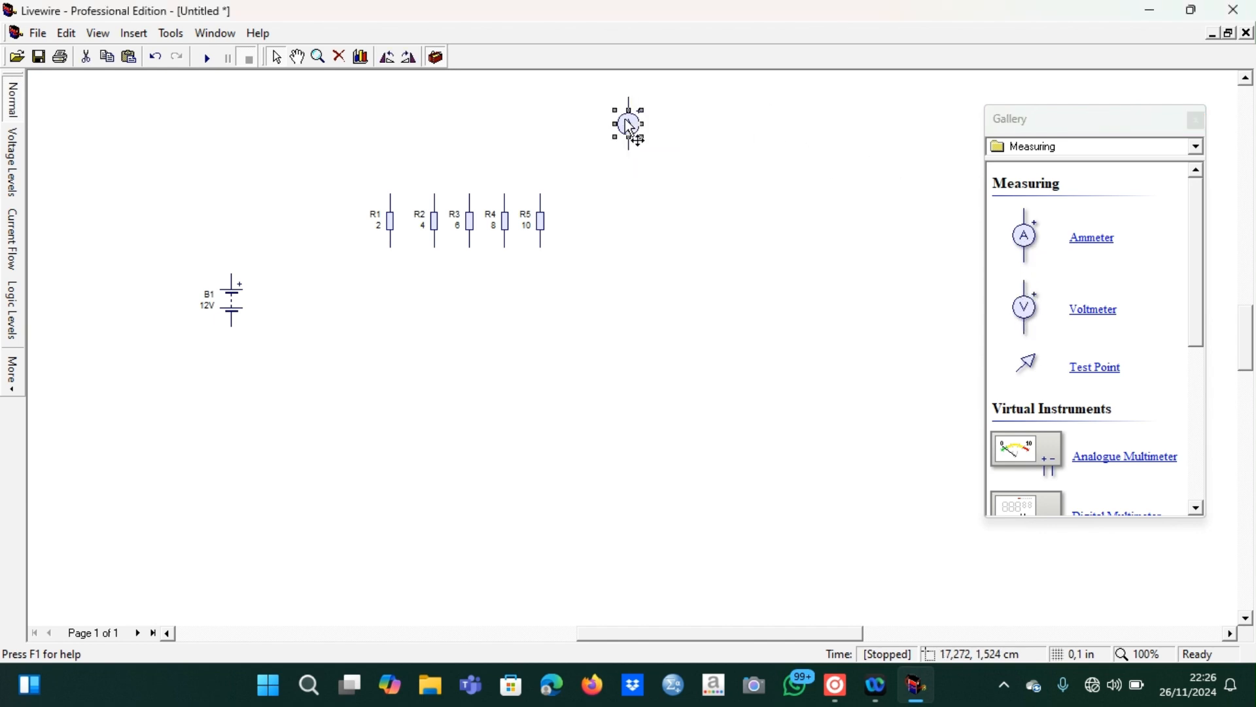
left_click_drag(637, 178, 646, 186)
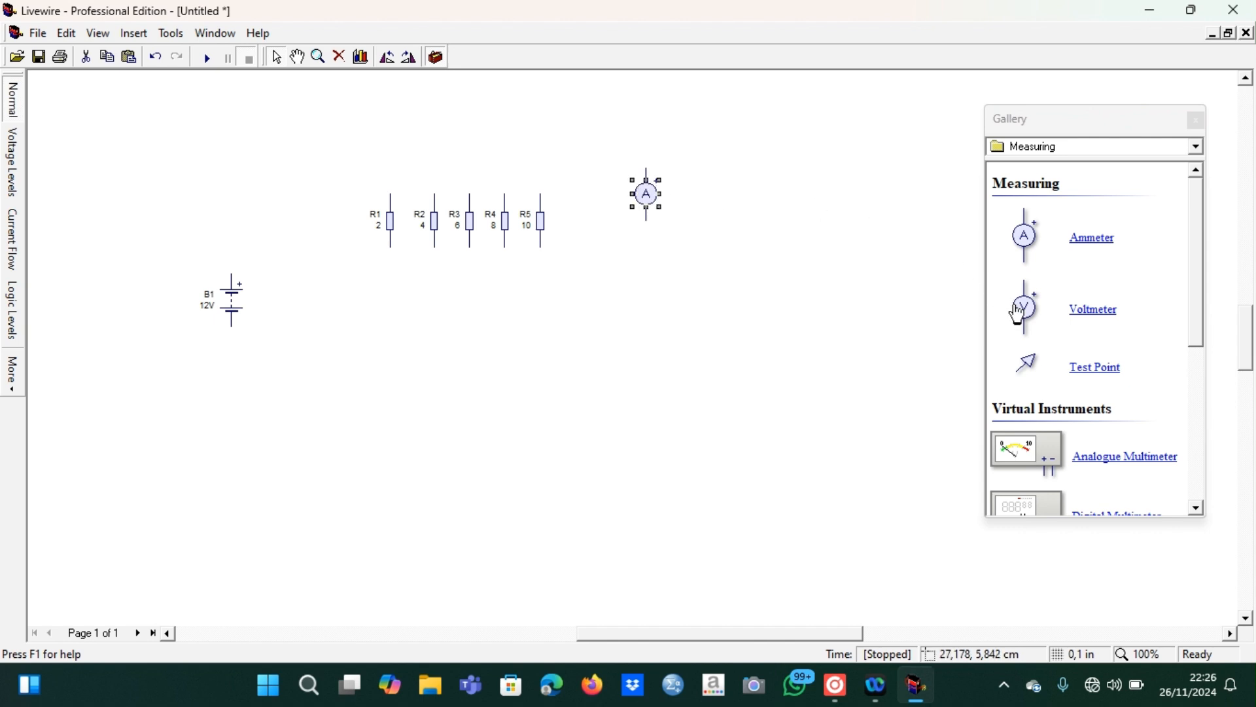
left_click_drag(1028, 315, 947, 280)
left_click_drag(765, 198, 736, 196)
left_click(835, 272)
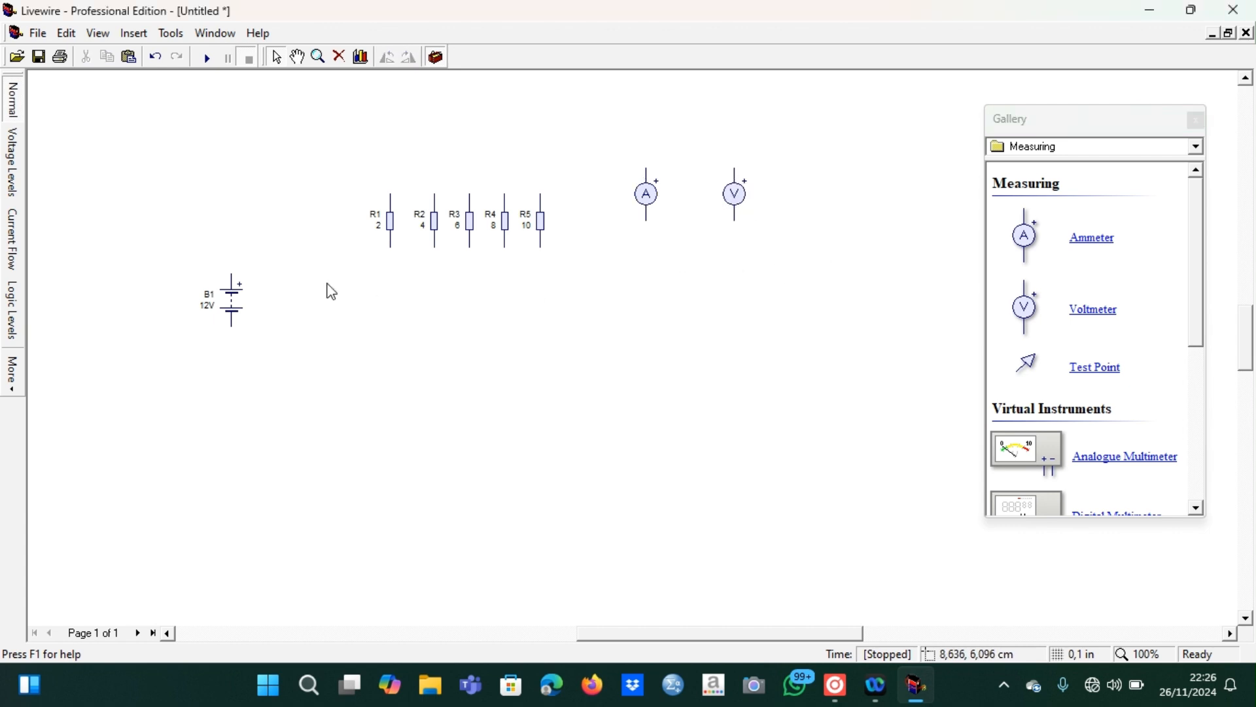
Move the battery lower on the sheet, then rotate R1 to horizontal and place it above and right of the battery
left_click(237, 306)
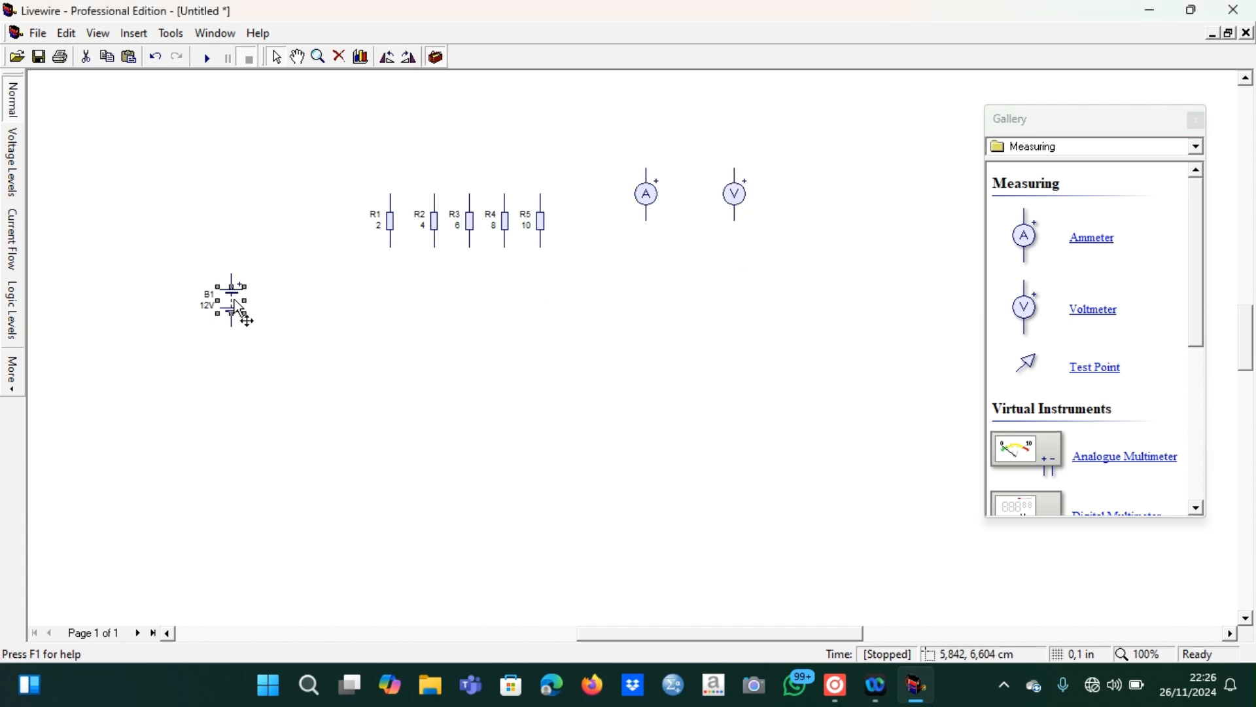
left_click_drag(240, 378, 240, 406)
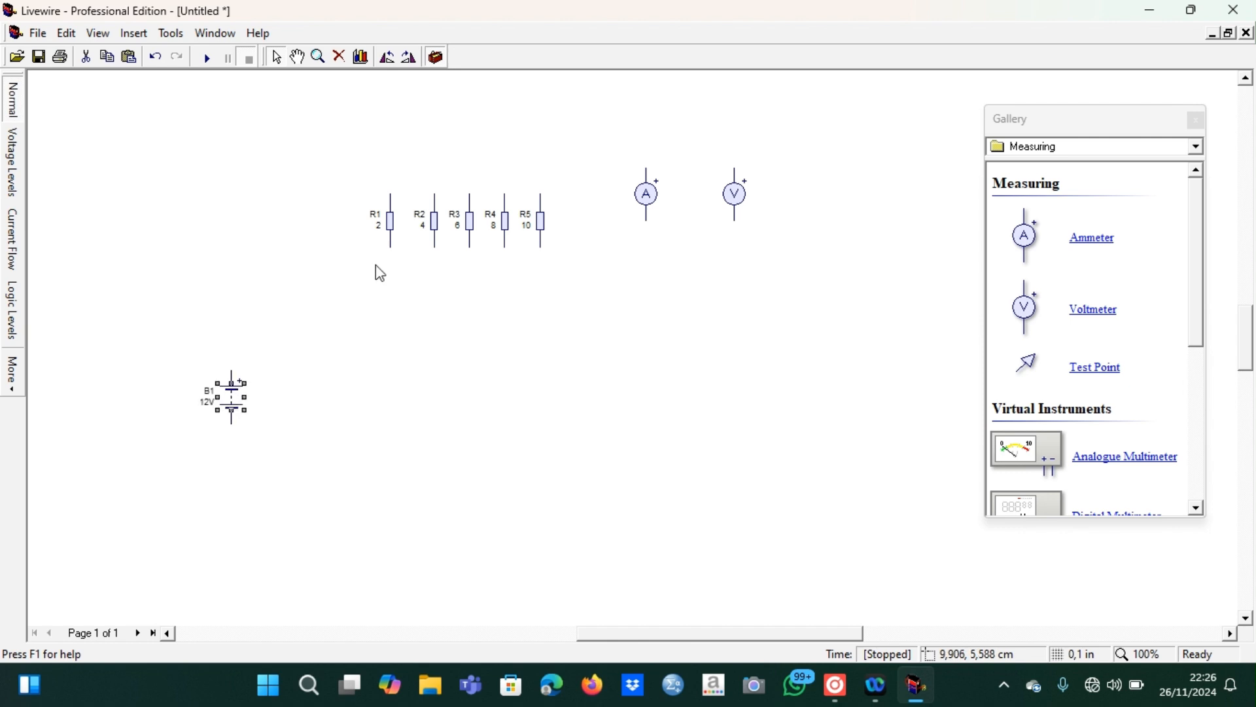
left_click(393, 226)
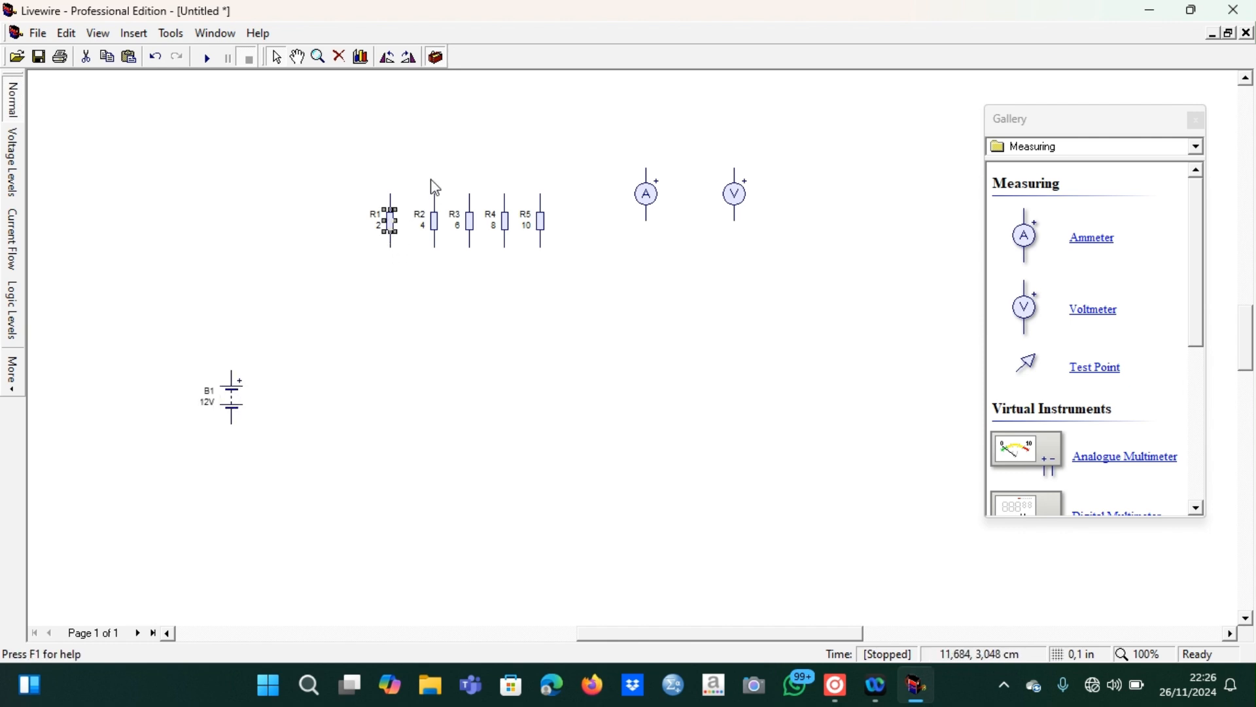
left_click(387, 57)
left_click_drag(393, 229, 364, 344)
Rotate the ammeter anti-clockwise, place it in line with R1, and wire it between the battery's positive terminal and R1
left_click(656, 206)
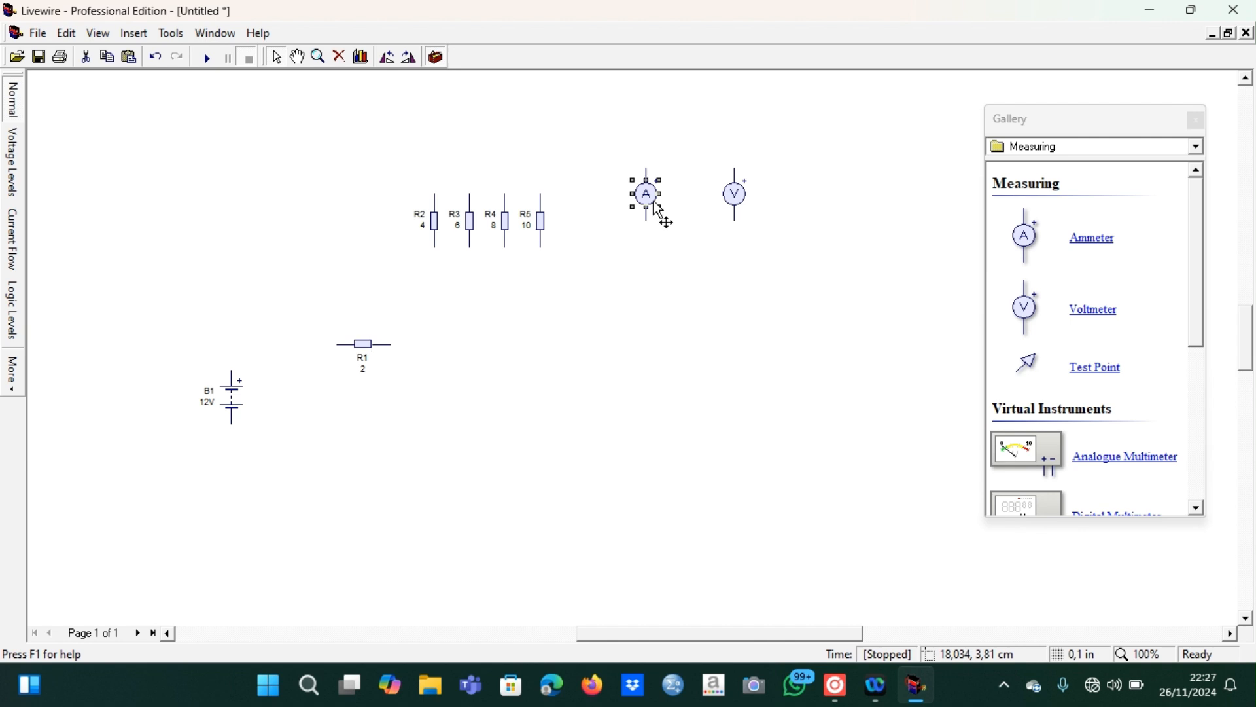
left_click(388, 57)
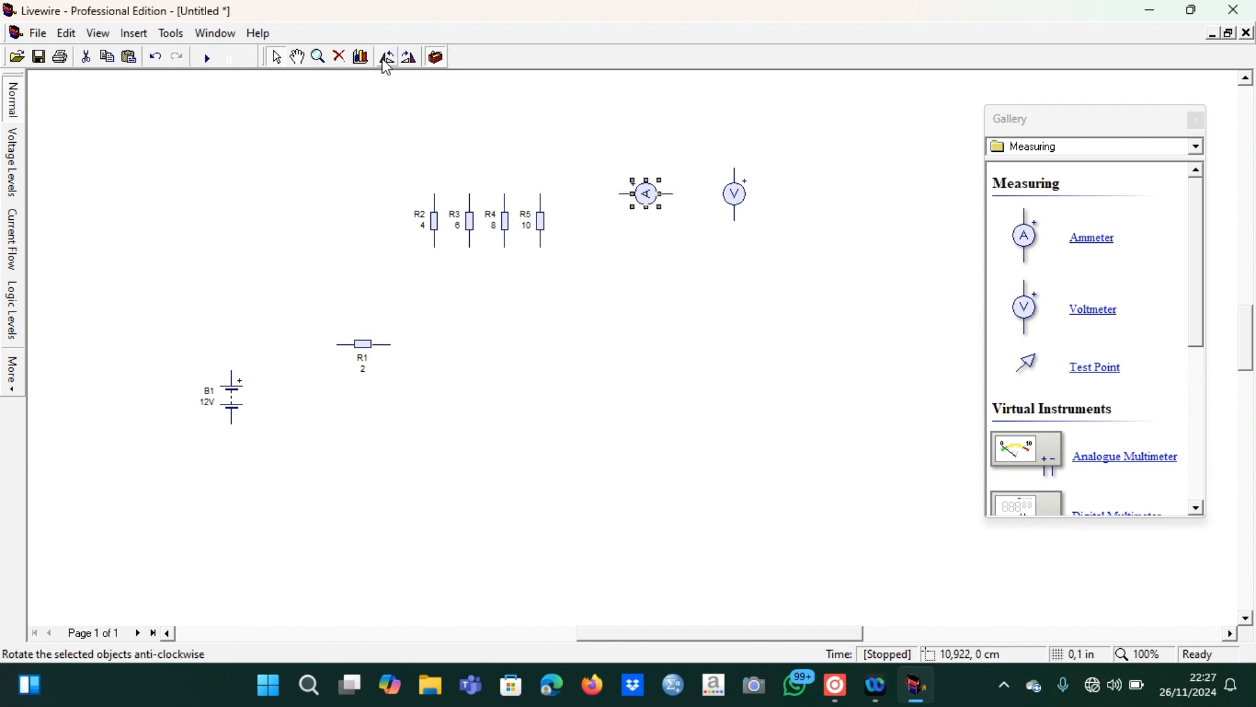
left_click_drag(658, 199, 307, 314)
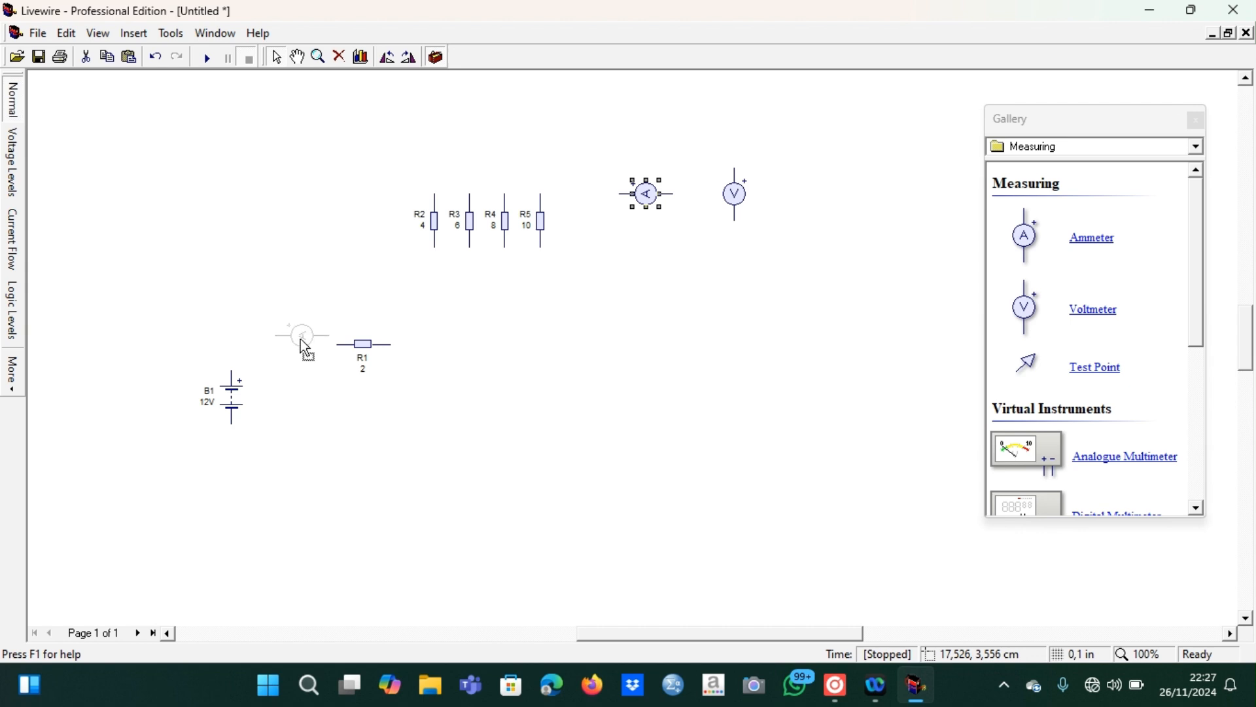
left_click_drag(301, 341, 301, 341)
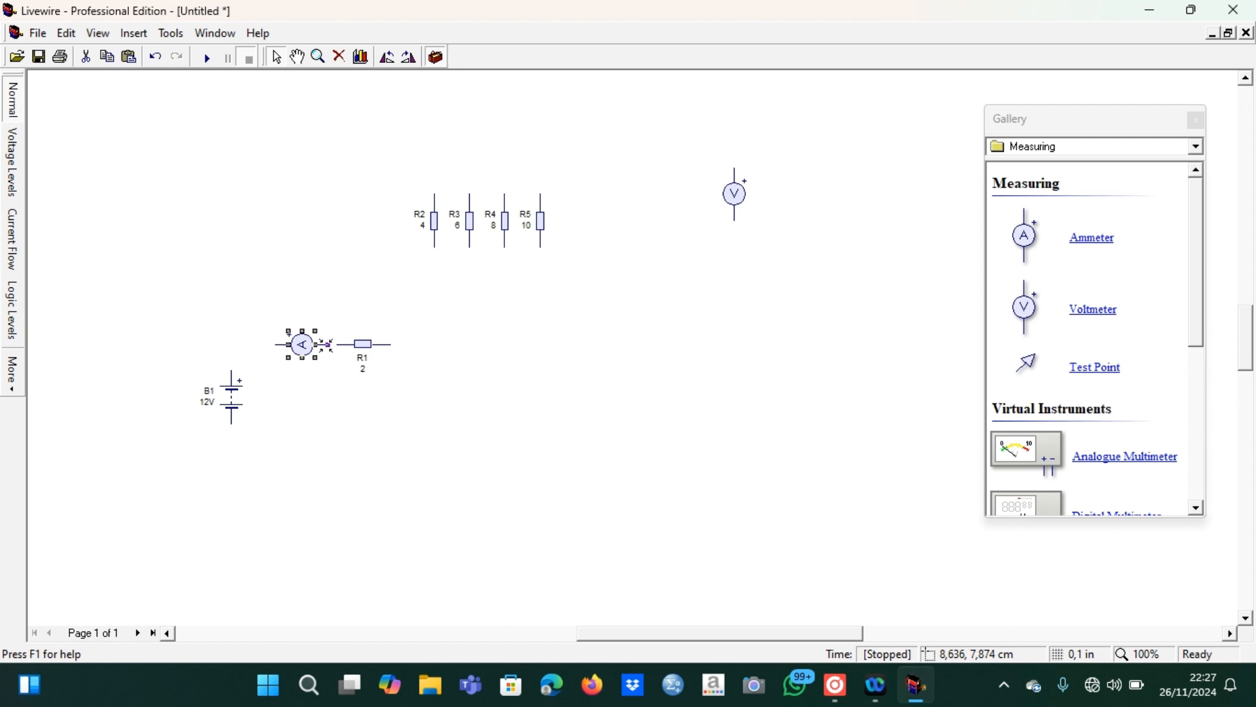
left_click(240, 357)
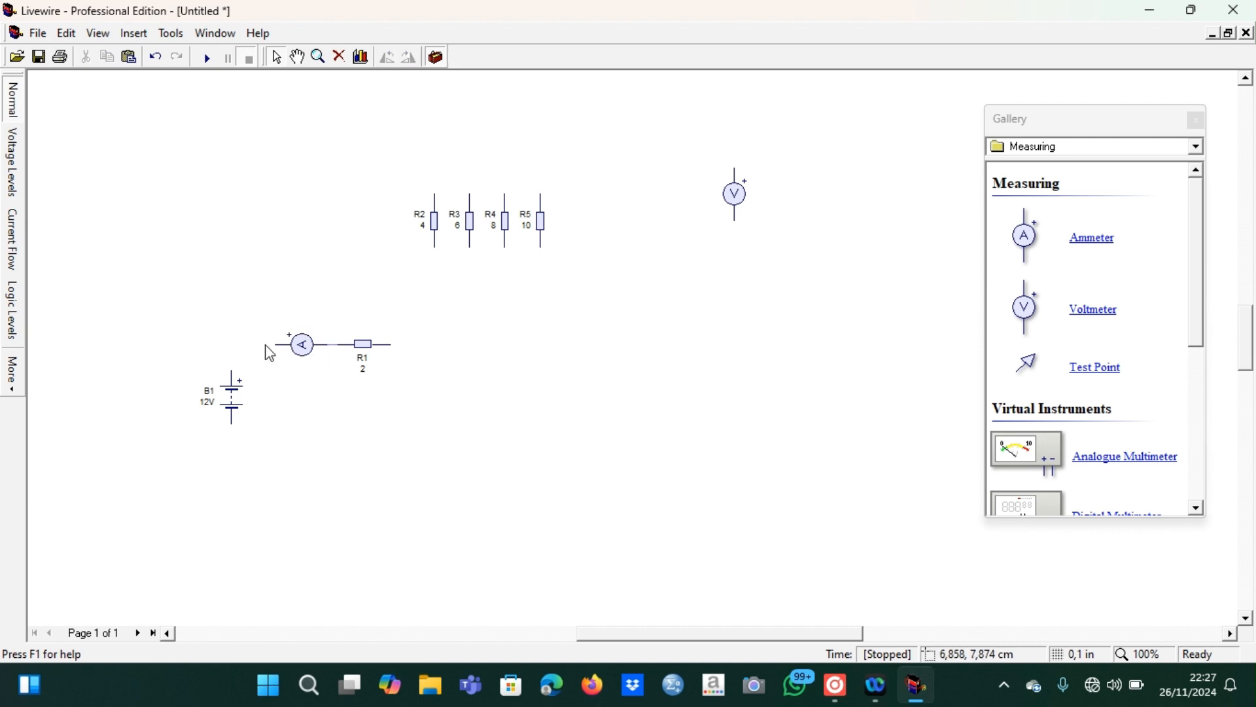
mouse_move(277, 343)
left_mouse_down()
mouse_move(236, 348)
mouse_move(233, 378)
left_mouse_up()
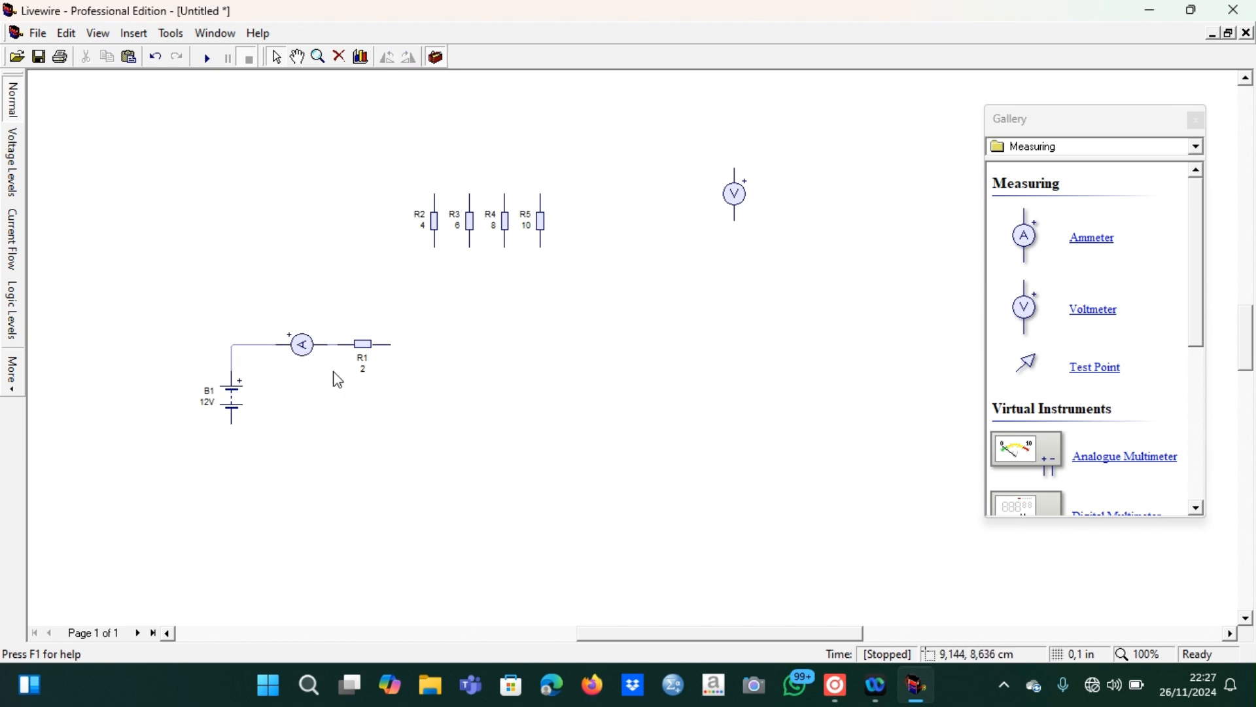
Rotate the voltmeter to horizontal, place it above R1 and wire its two terminals across R1
left_click(735, 196)
left_click(400, 59)
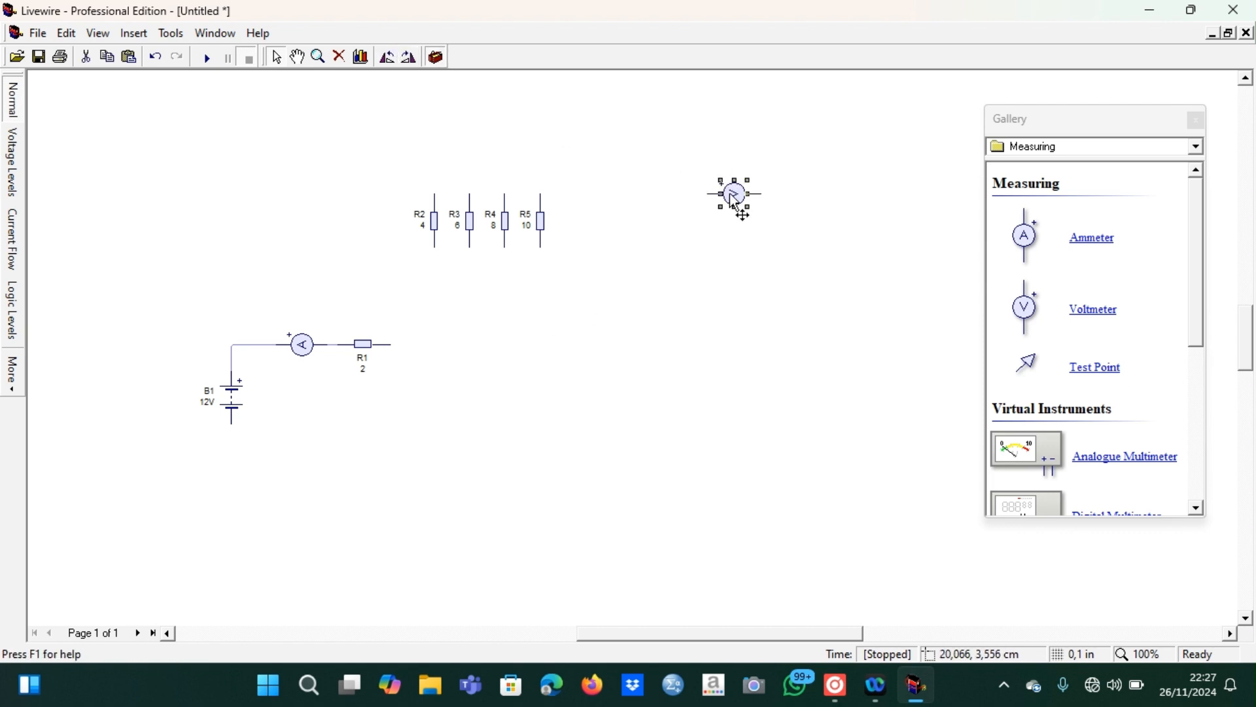
left_click_drag(734, 200, 337, 345)
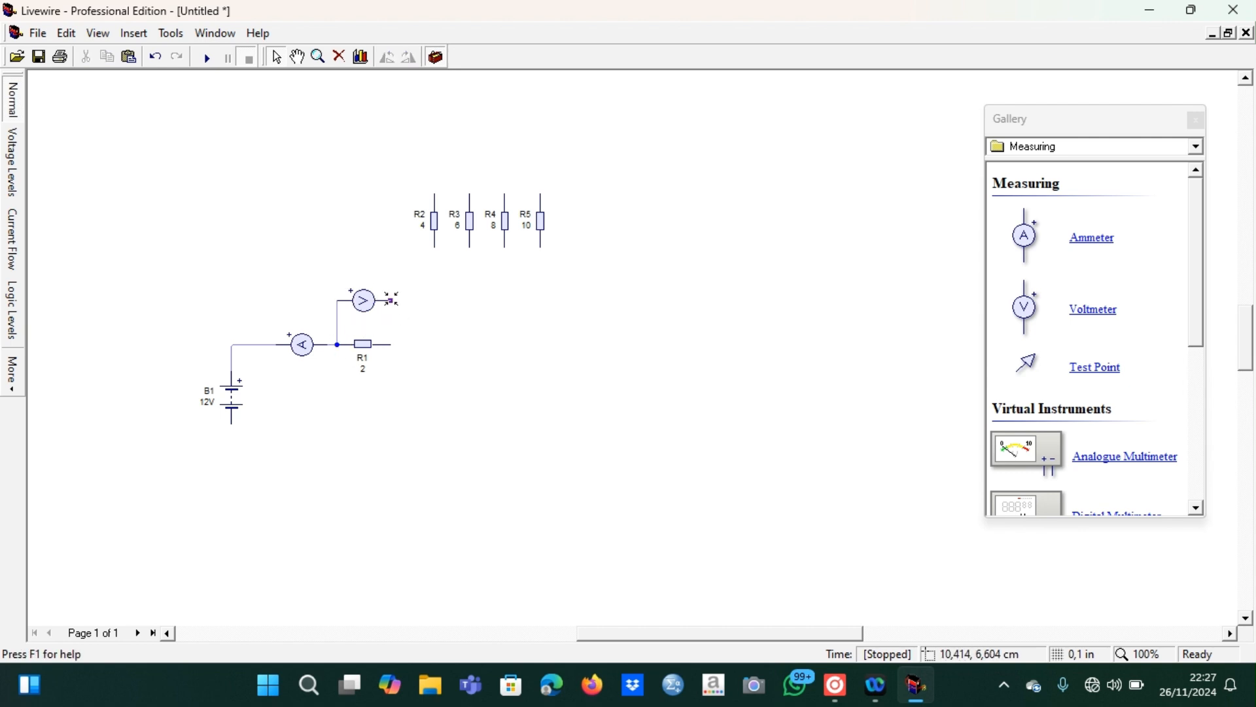
left_click_drag(389, 301, 391, 344)
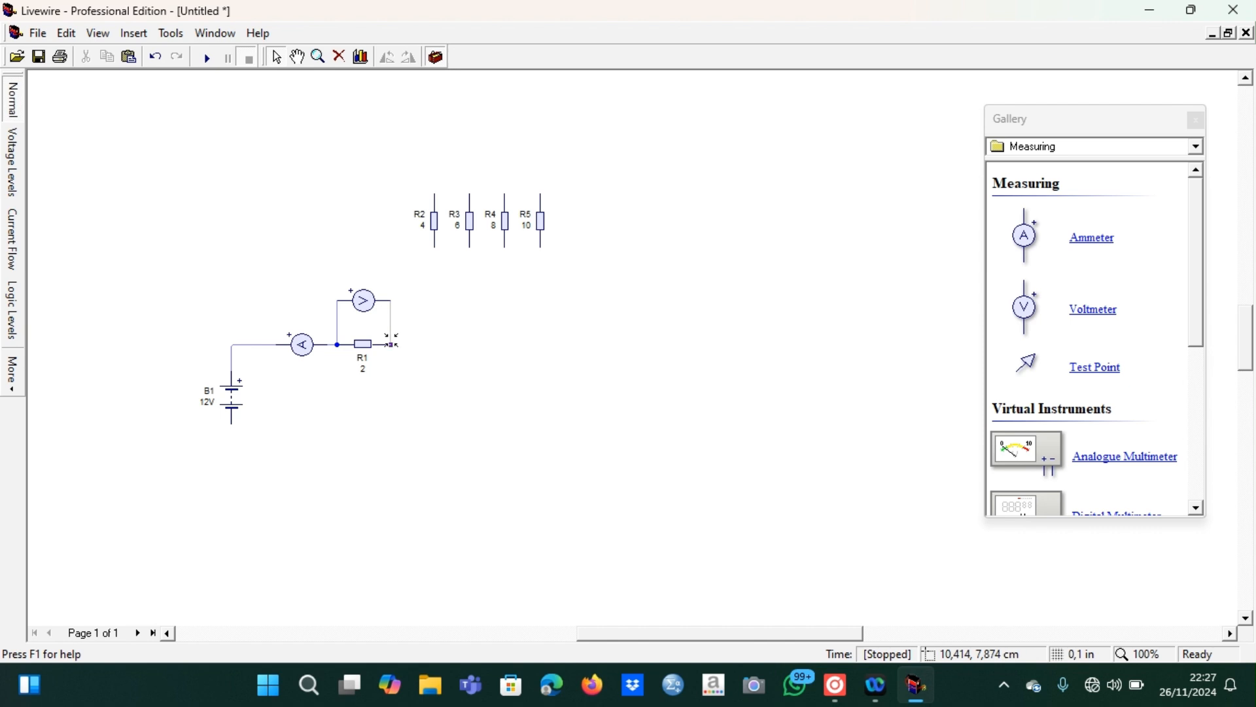
Rotate R2 and R3 to horizontal, placing R2 in line with R1 to its right and R3 directly below R2
left_click(435, 222)
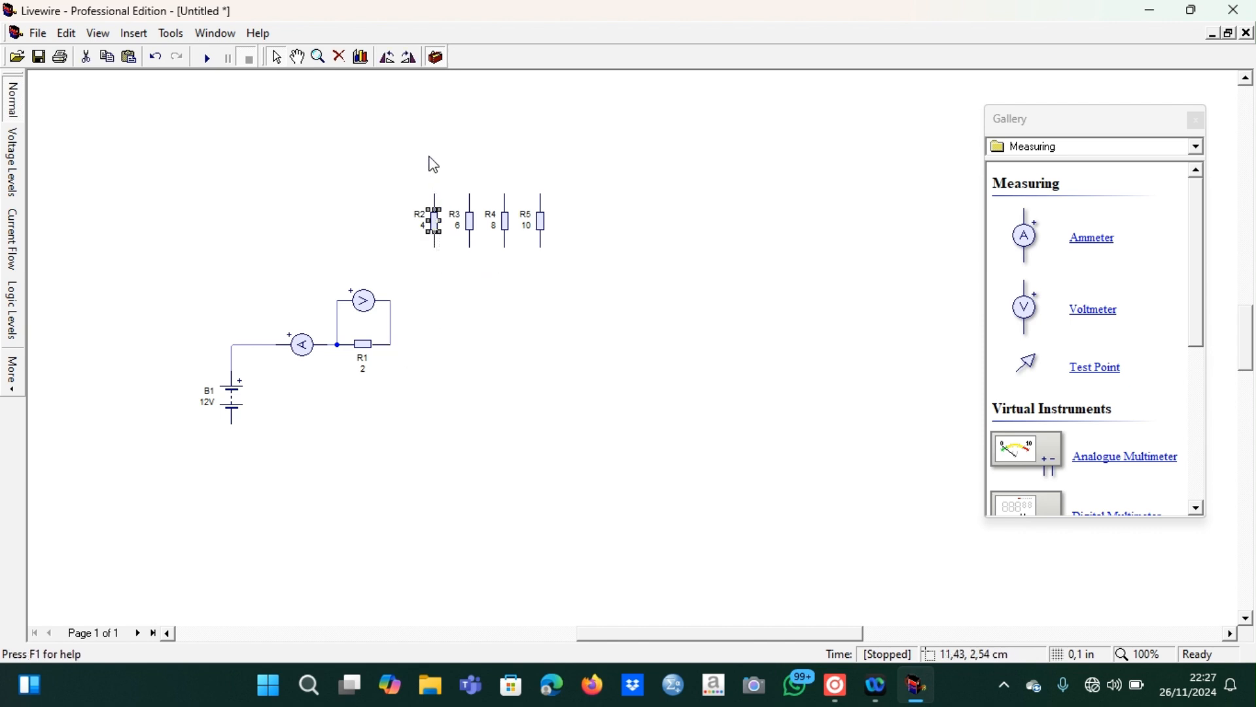
left_click(388, 57)
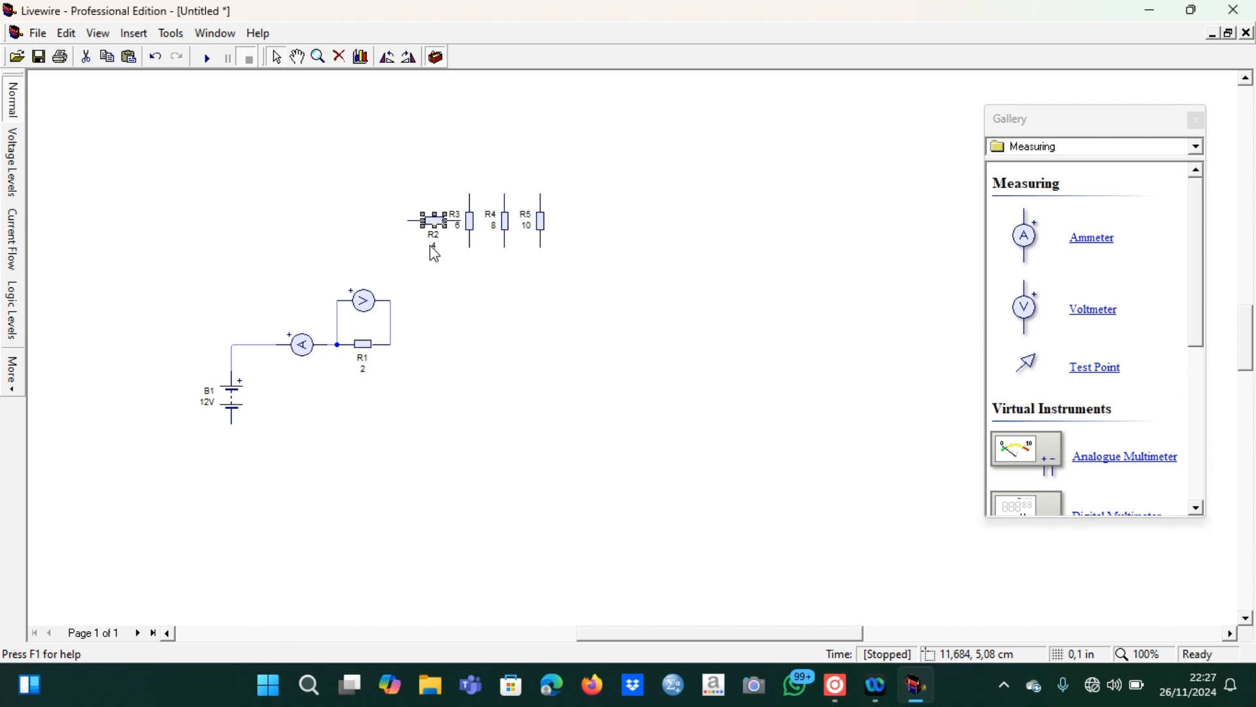
left_click_drag(435, 222, 489, 342)
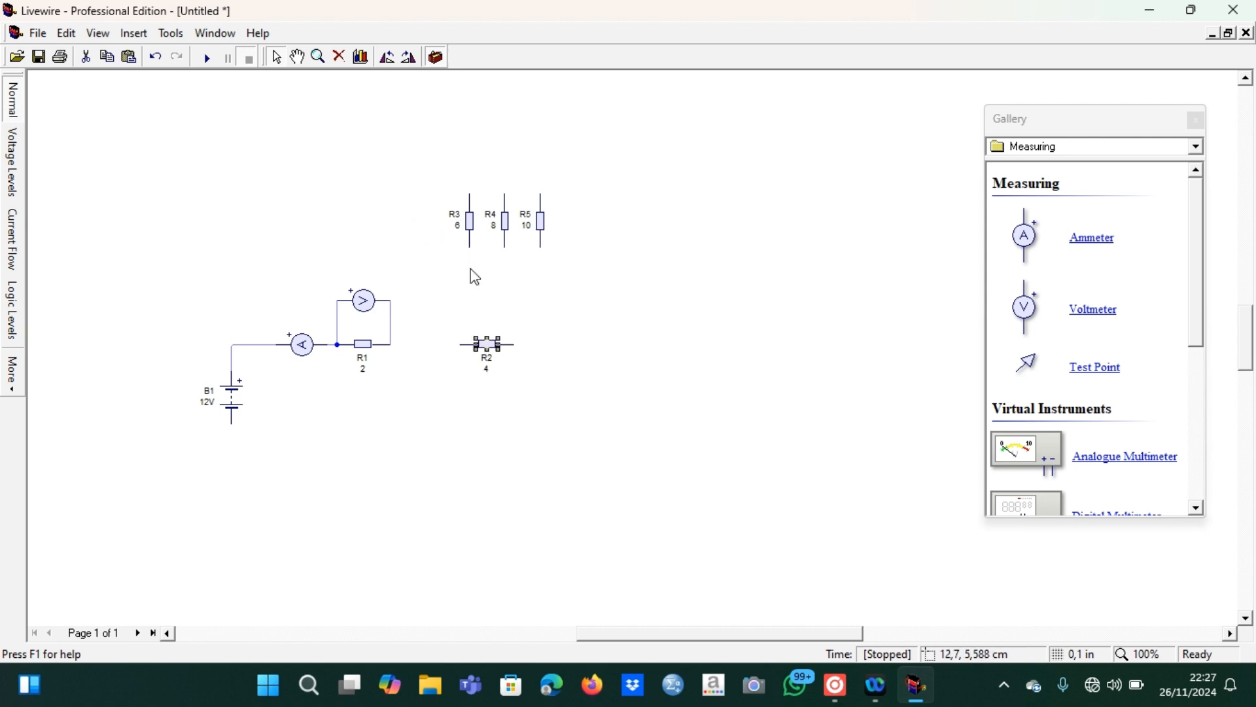
left_click(470, 224)
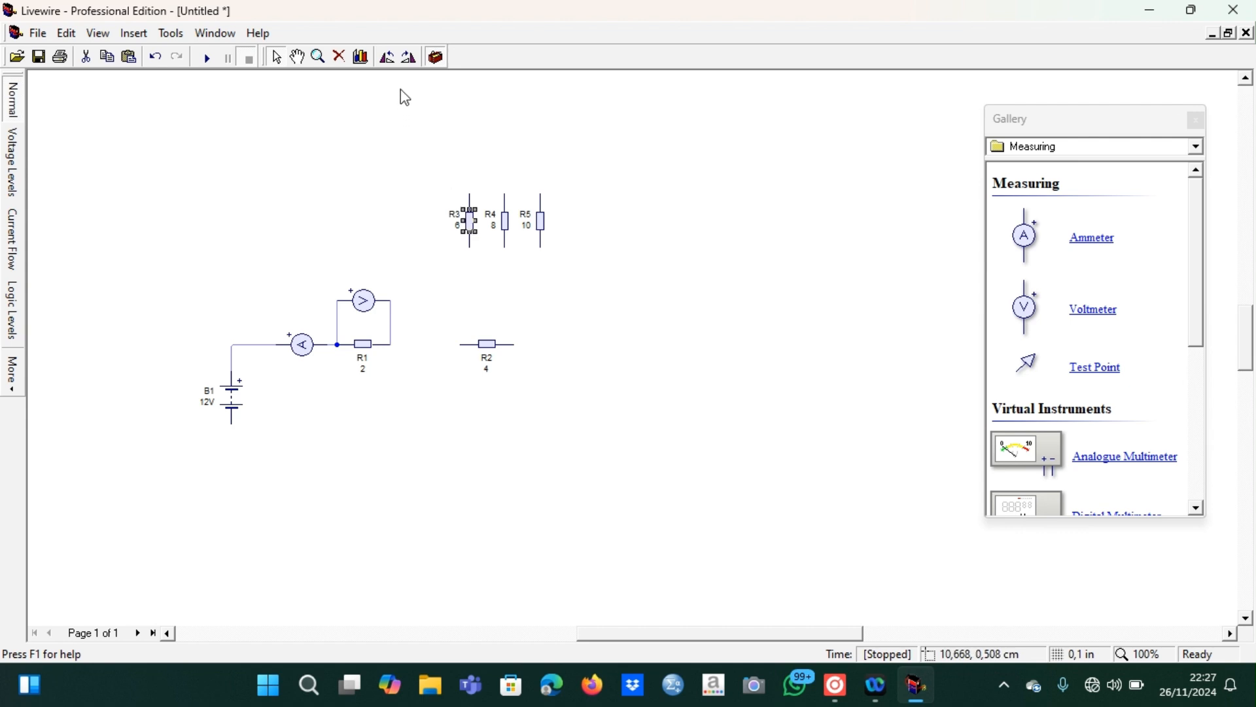
left_click(387, 57)
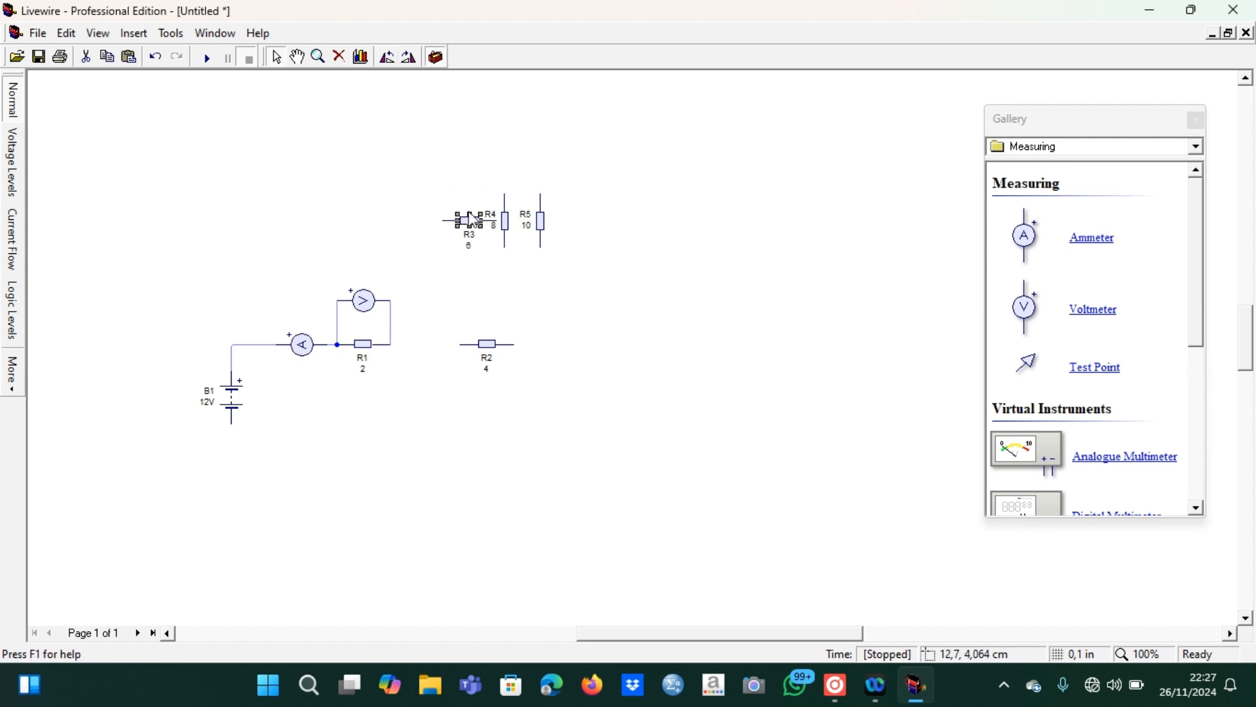
left_click_drag(469, 222, 486, 419)
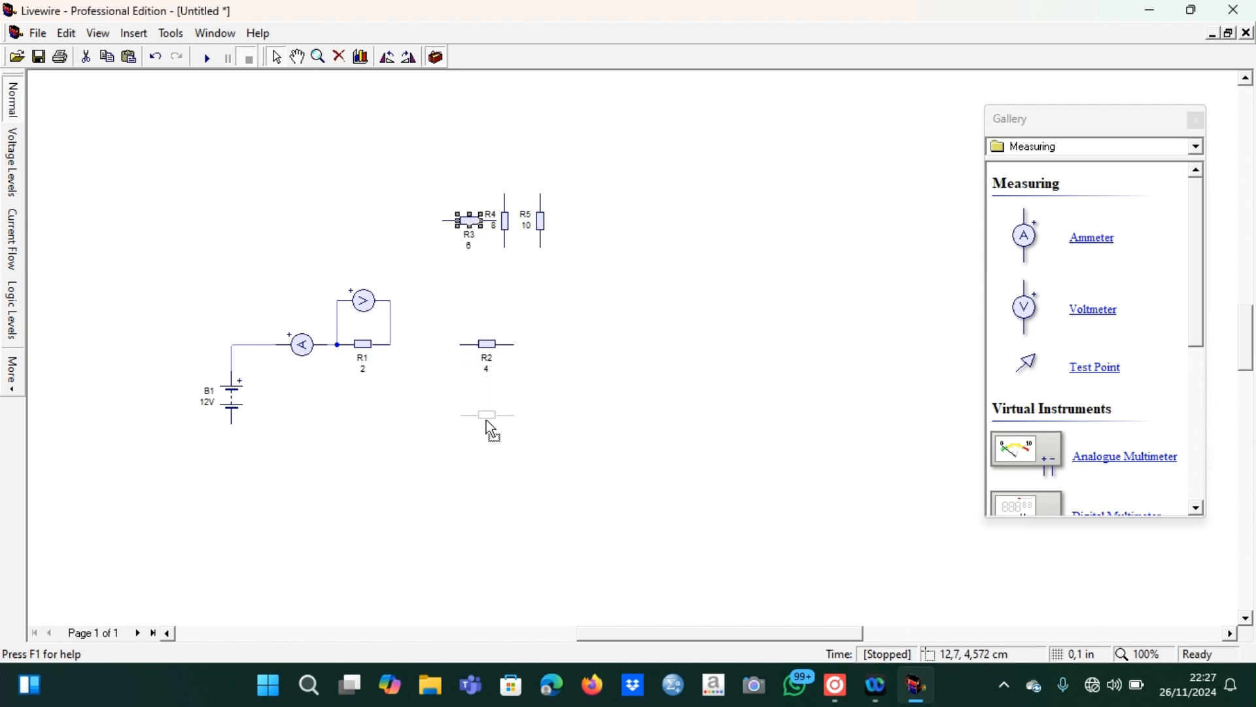
Rotate R4 to horizontal, place it directly above R2, and wire R4, R2 and R3 in parallel at both ends
left_click(506, 220)
left_click(389, 57)
mouse_move(503, 224)
left_mouse_down()
mouse_move(464, 229)
mouse_move(487, 264)
mouse_move(459, 414)
left_mouse_up()
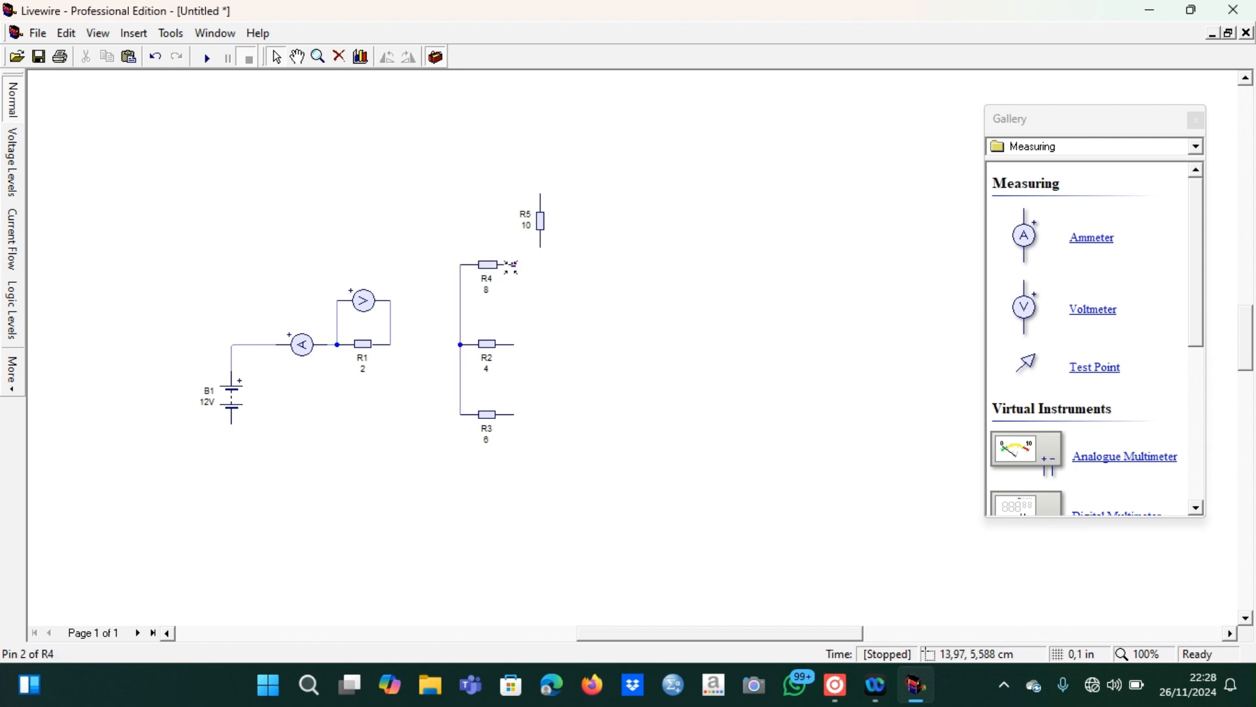
left_click_drag(517, 277, 514, 413)
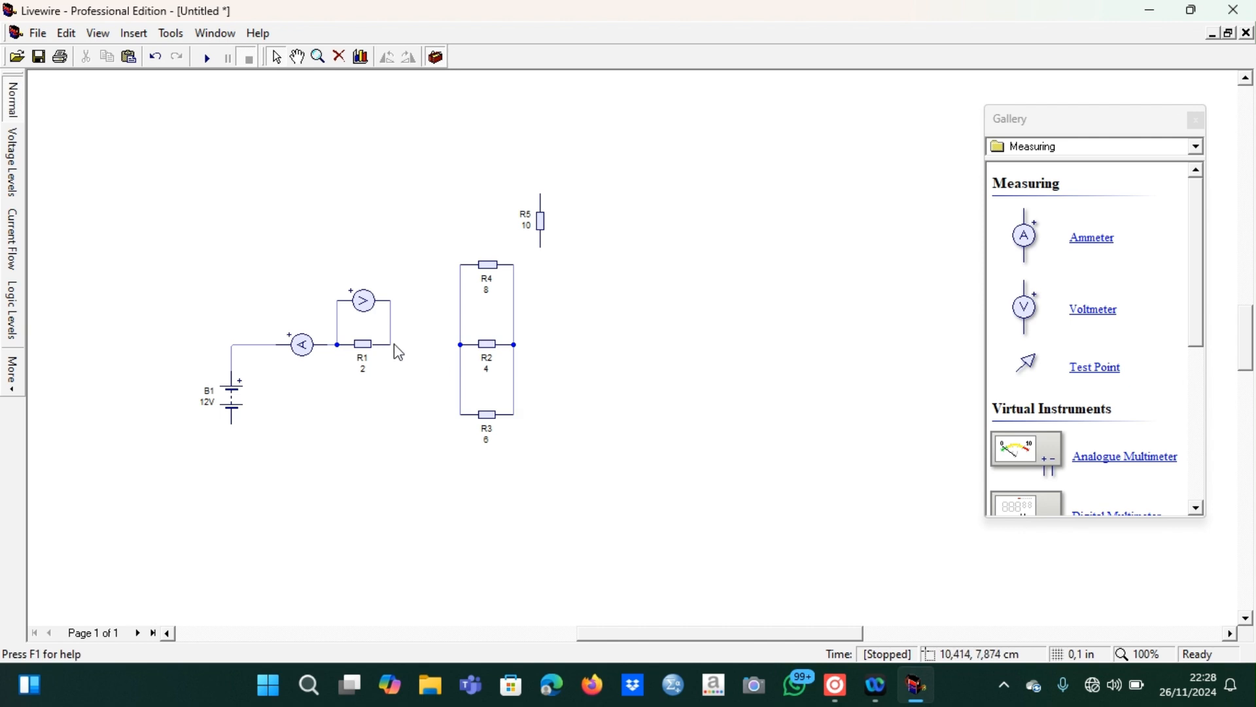
Rotate R5 to horizontal, place it in line to the right of R2, and move the battery lower on the sheet
left_click(541, 227)
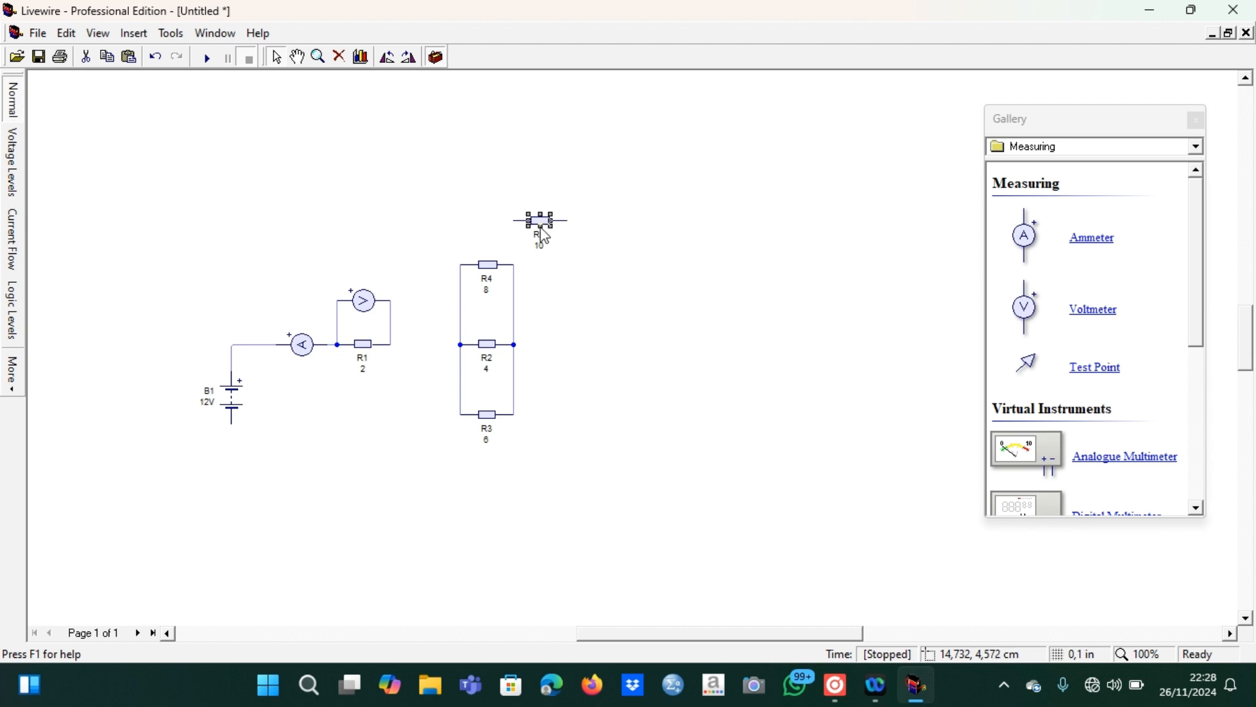
left_click_drag(568, 263, 619, 343)
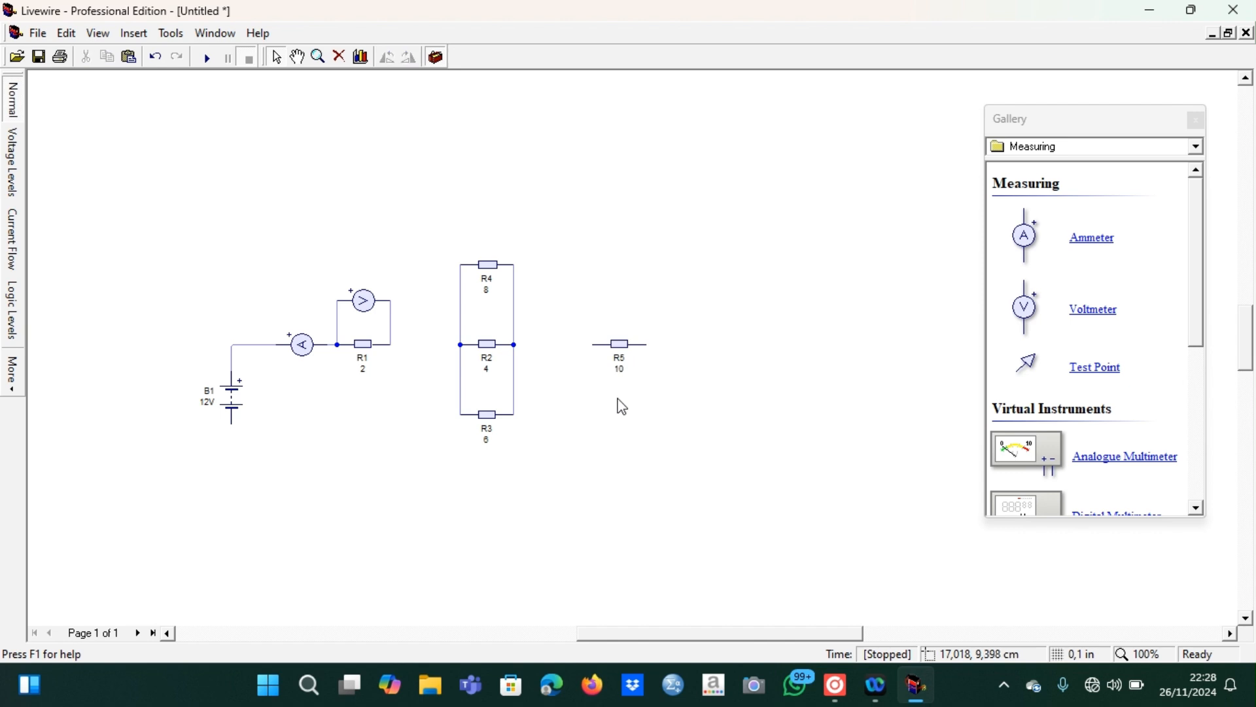
left_click_drag(236, 403, 238, 473)
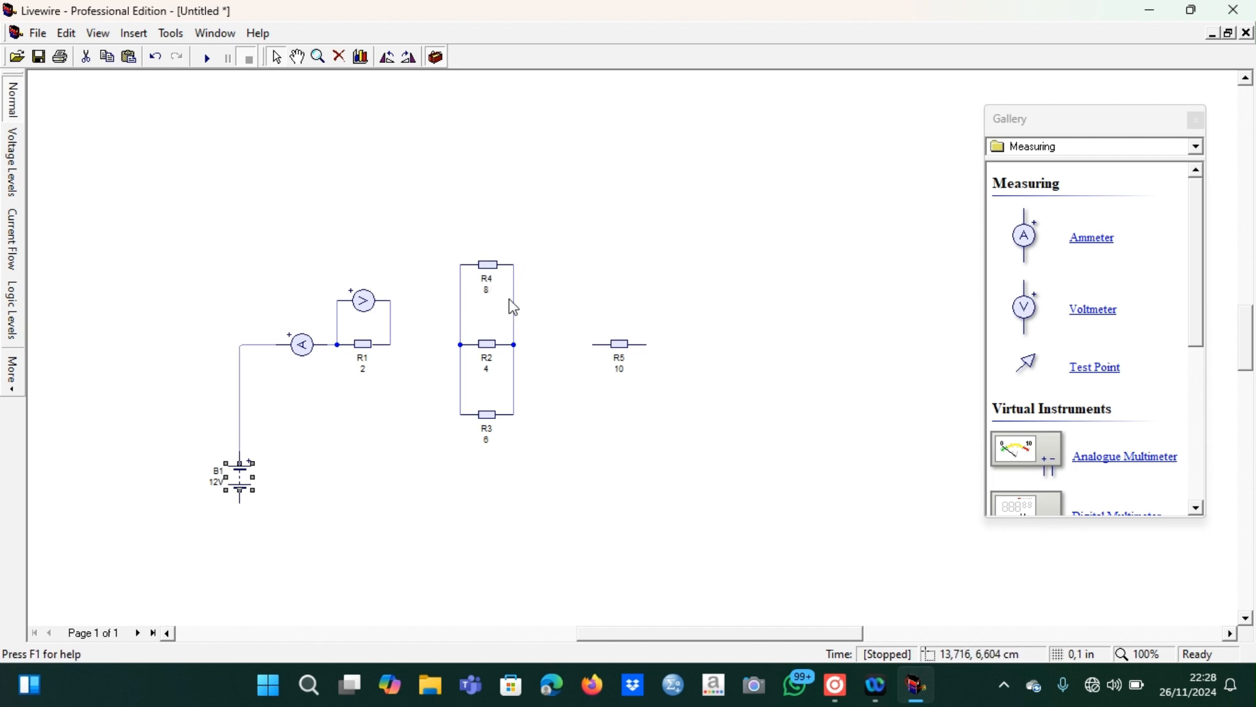
Copy the ammeter, place the copy between R1 and the parallel resistors, and wire it in series
left_click(312, 350)
key("ctrl+v")
left_click(425, 346)
left_click_drag(399, 344, 391, 344)
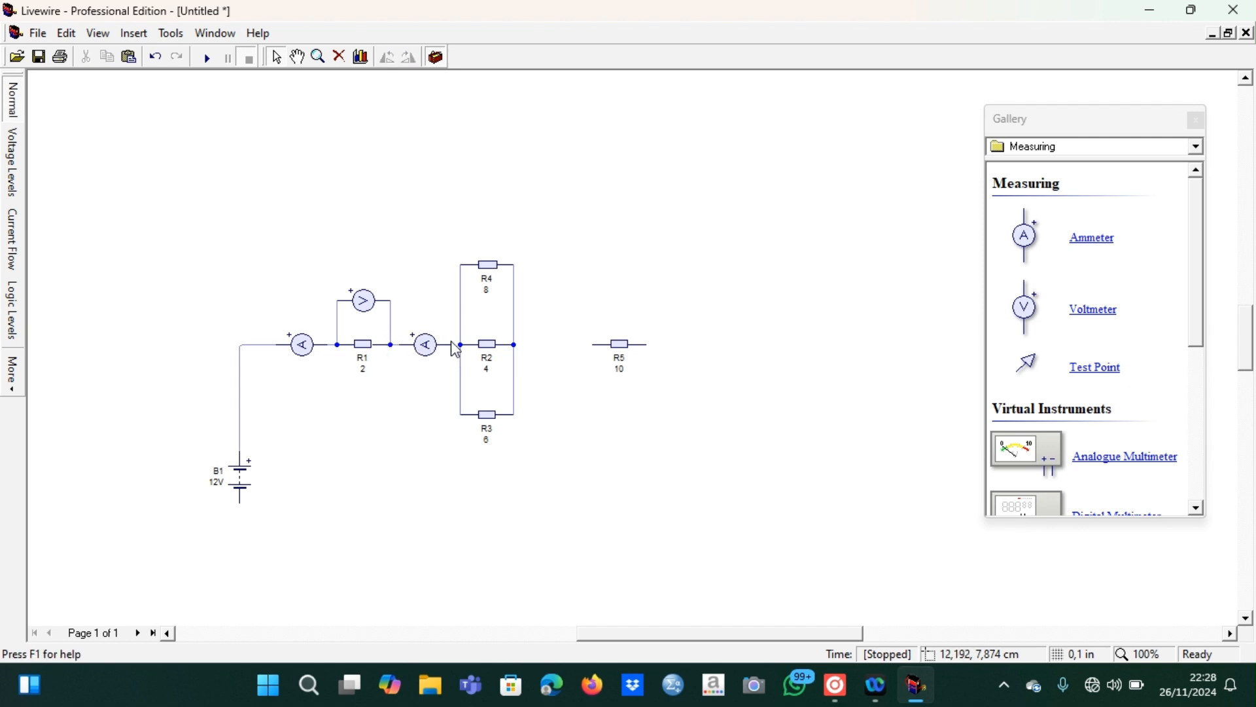
Delete the wires joining the right ends of R4, R2 and R3, and wire an ammeter copy in series after R4
left_click(513, 315)
key("Delete")
left_click(513, 357)
key("Delete")
left_click_drag(552, 266, 535, 264)
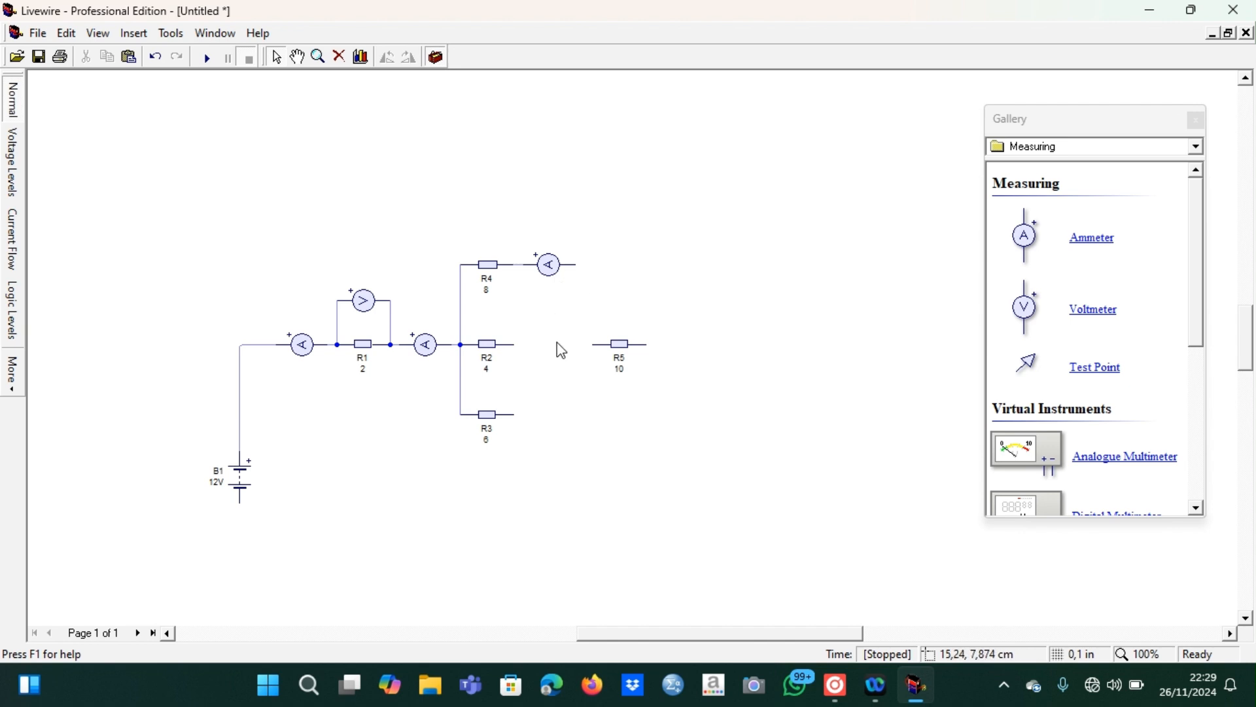
Place ammeter copies to the right of R2 and R3 and wire each in series with its resistor
key("ctrl+v")
left_click(548, 344)
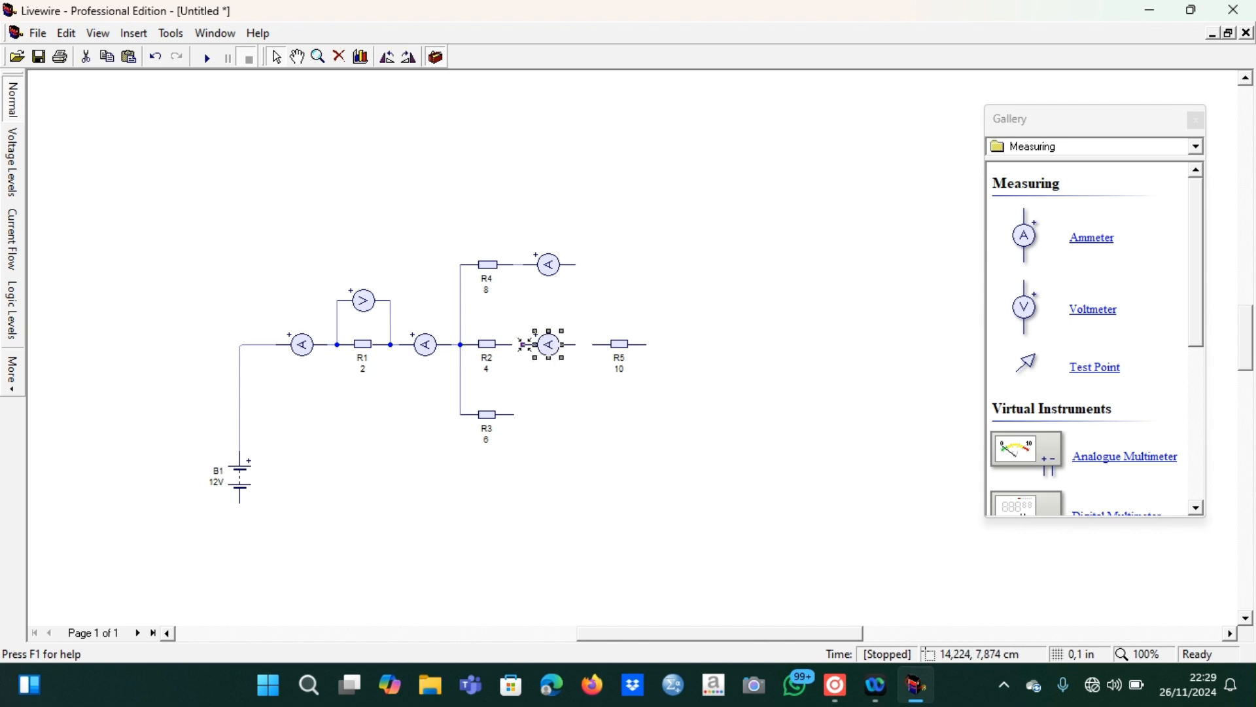
left_click_drag(513, 343, 523, 343)
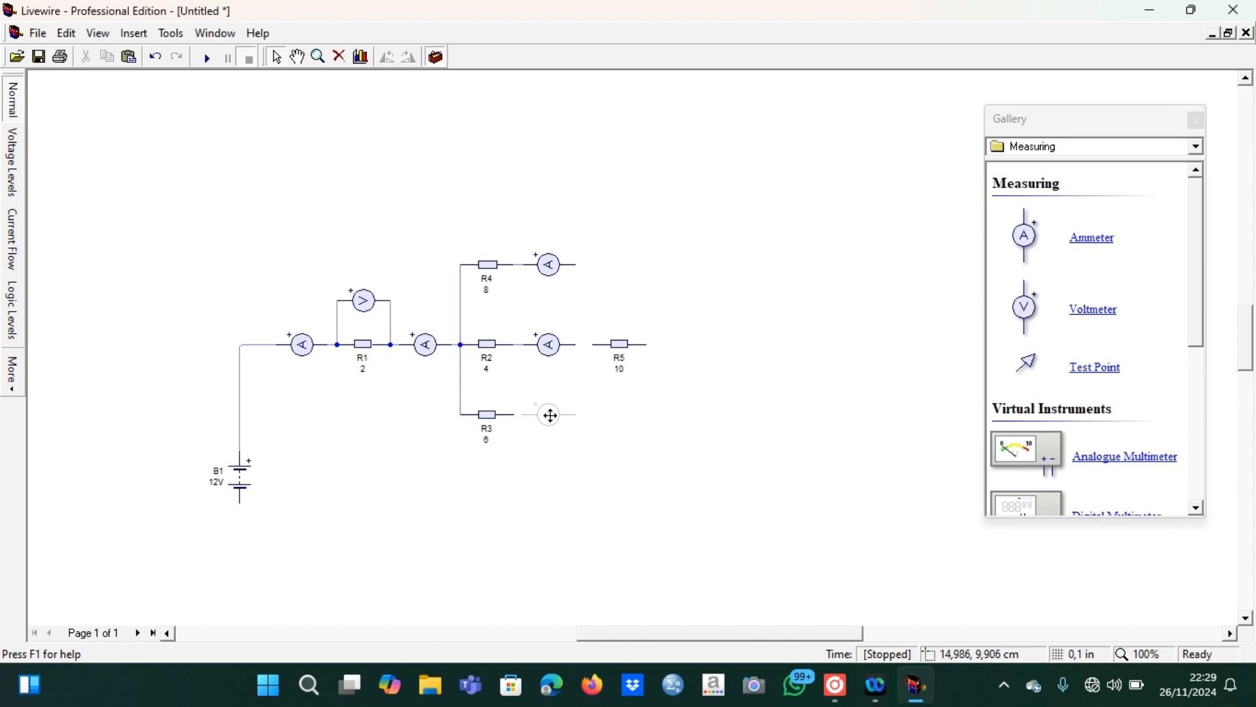
left_click(550, 415)
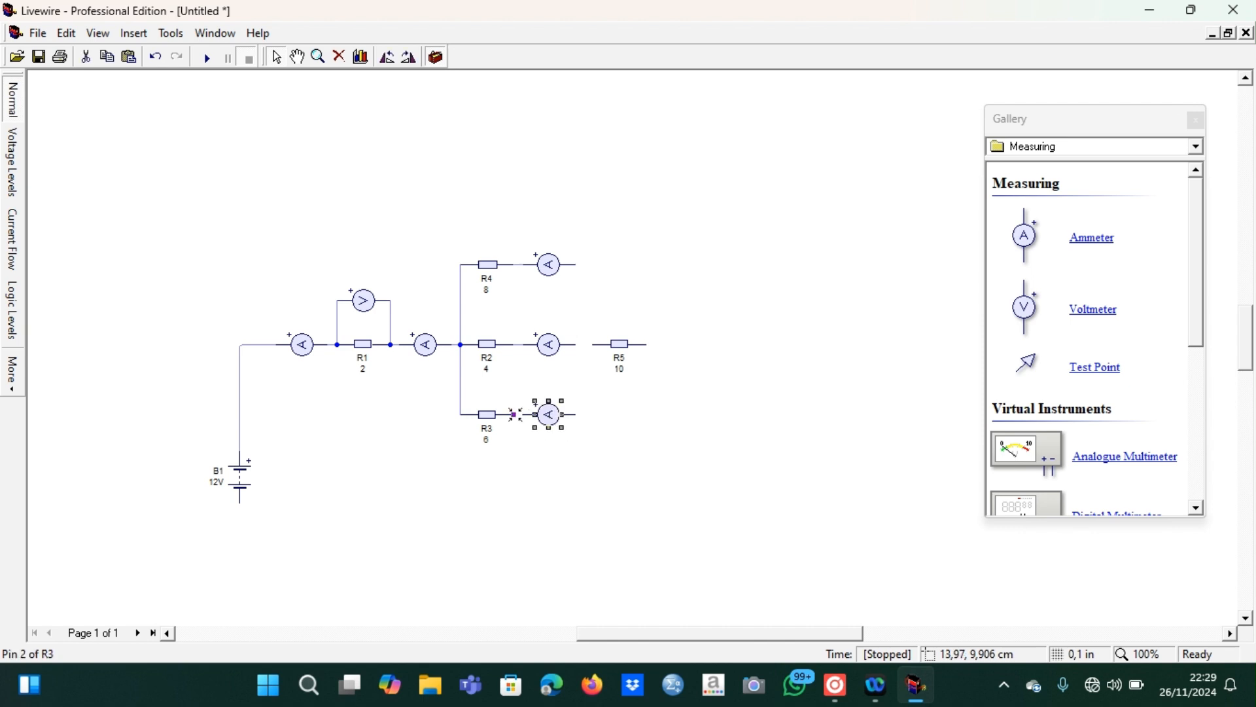
left_click_drag(522, 414, 513, 414)
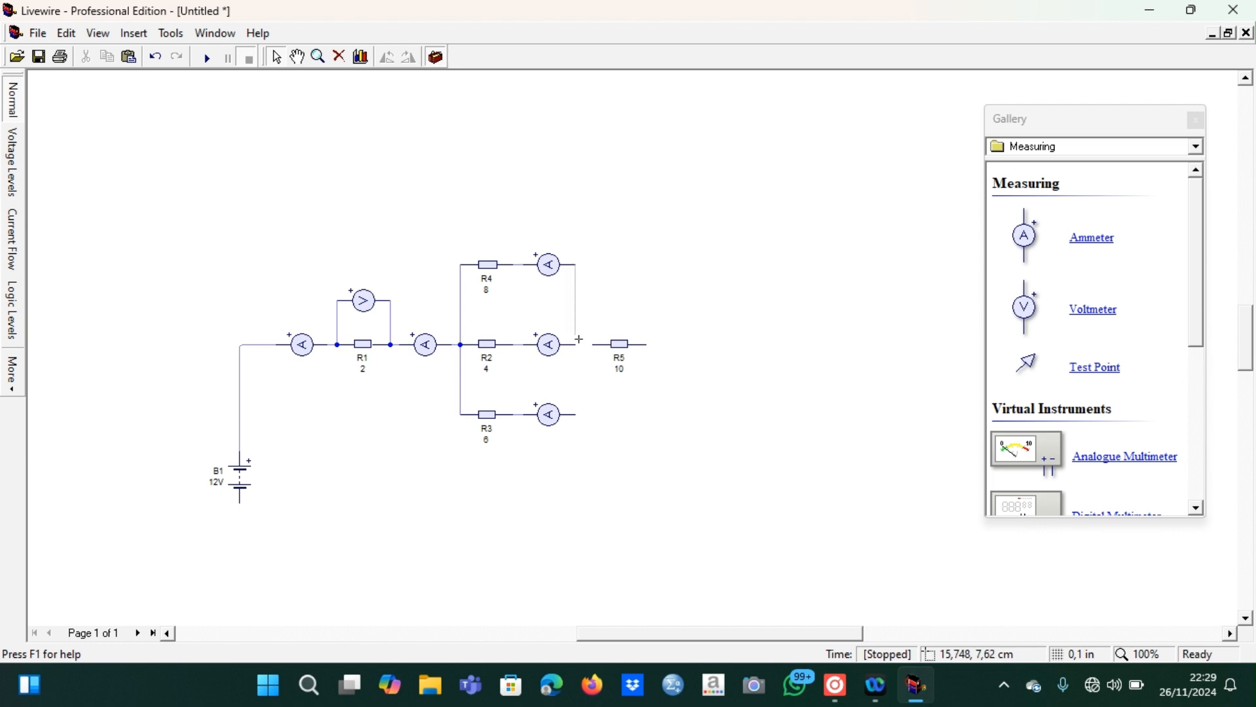
Wire the free ends of the three branch ammeters together and move R5 further right along the same line
left_click(621, 346)
left_click_drag(669, 354, 678, 353)
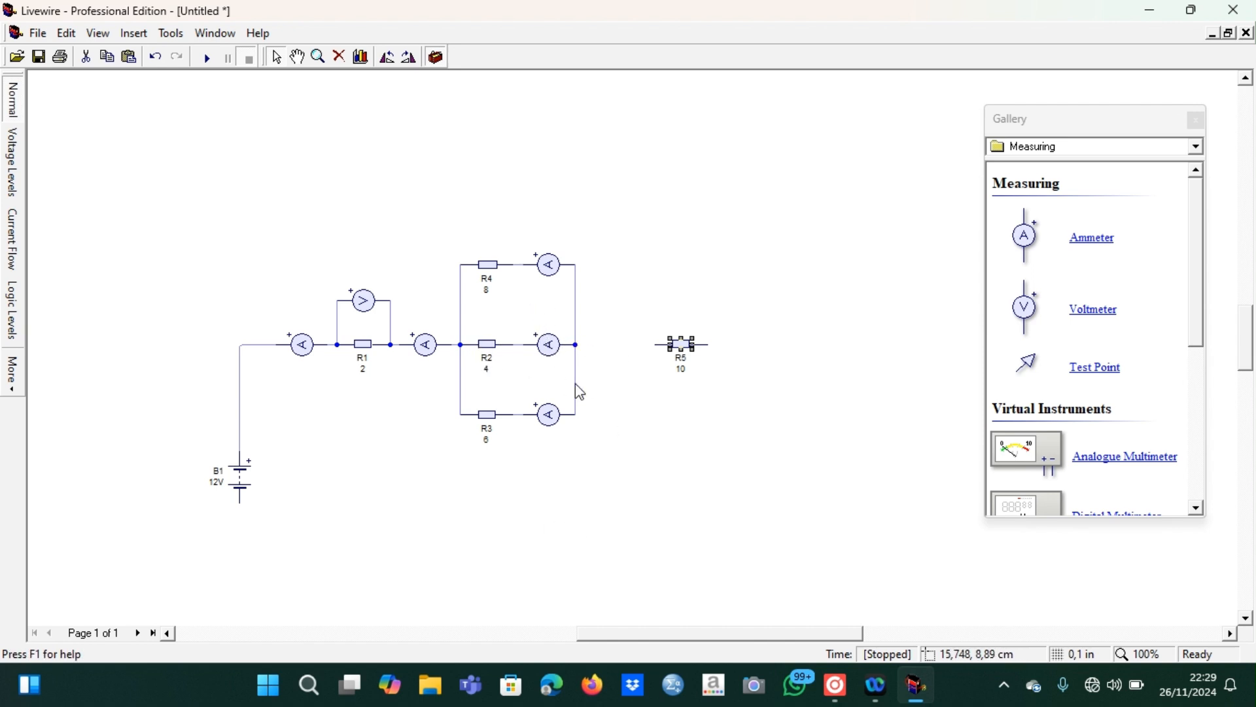
Wire an ammeter copy between the parallel group and R5, and connect R5's free end to the battery's negative terminal
key("ctrl+v")
left_click(611, 342)
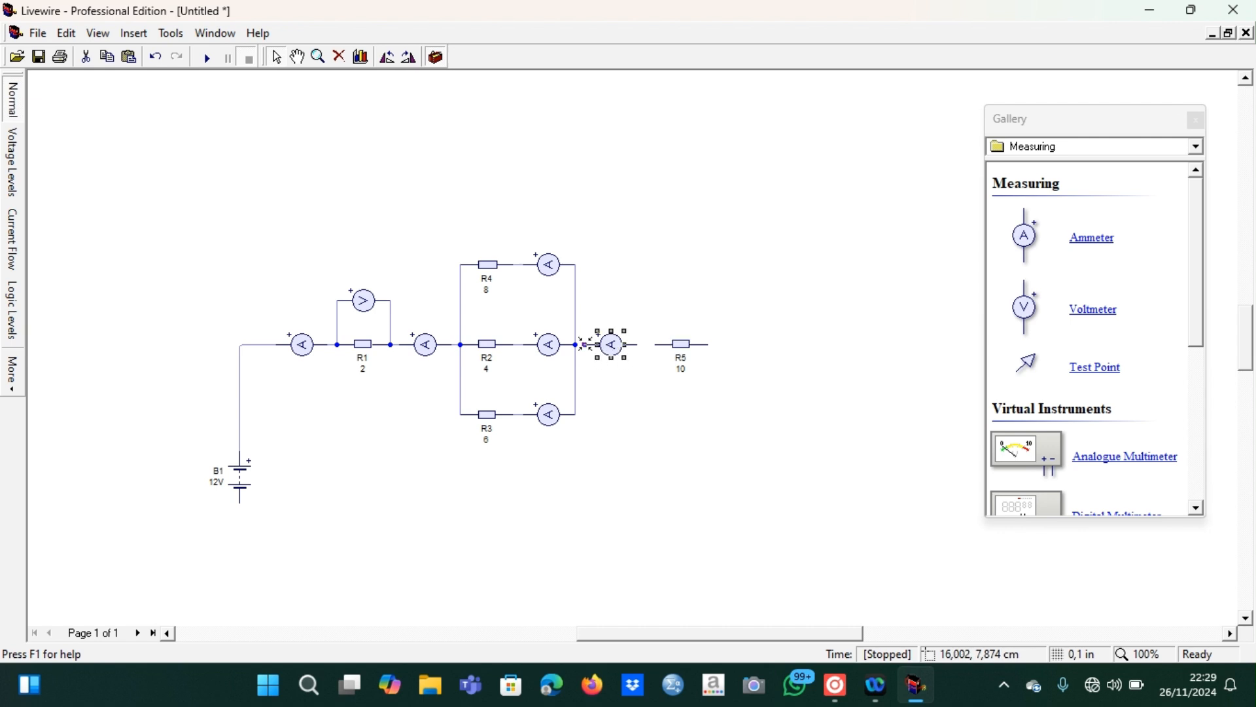
left_click(576, 344)
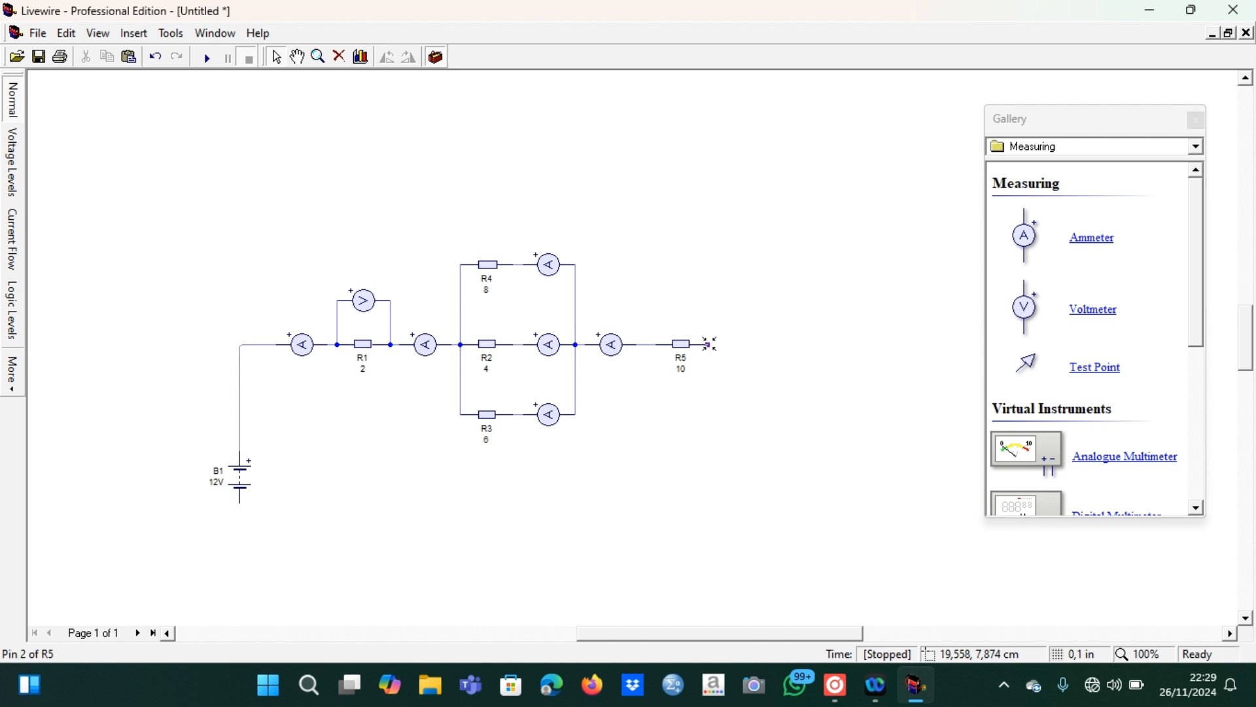
mouse_move(731, 446)
left_mouse_down()
mouse_move(662, 477)
mouse_move(233, 519)
mouse_move(240, 504)
left_mouse_up()
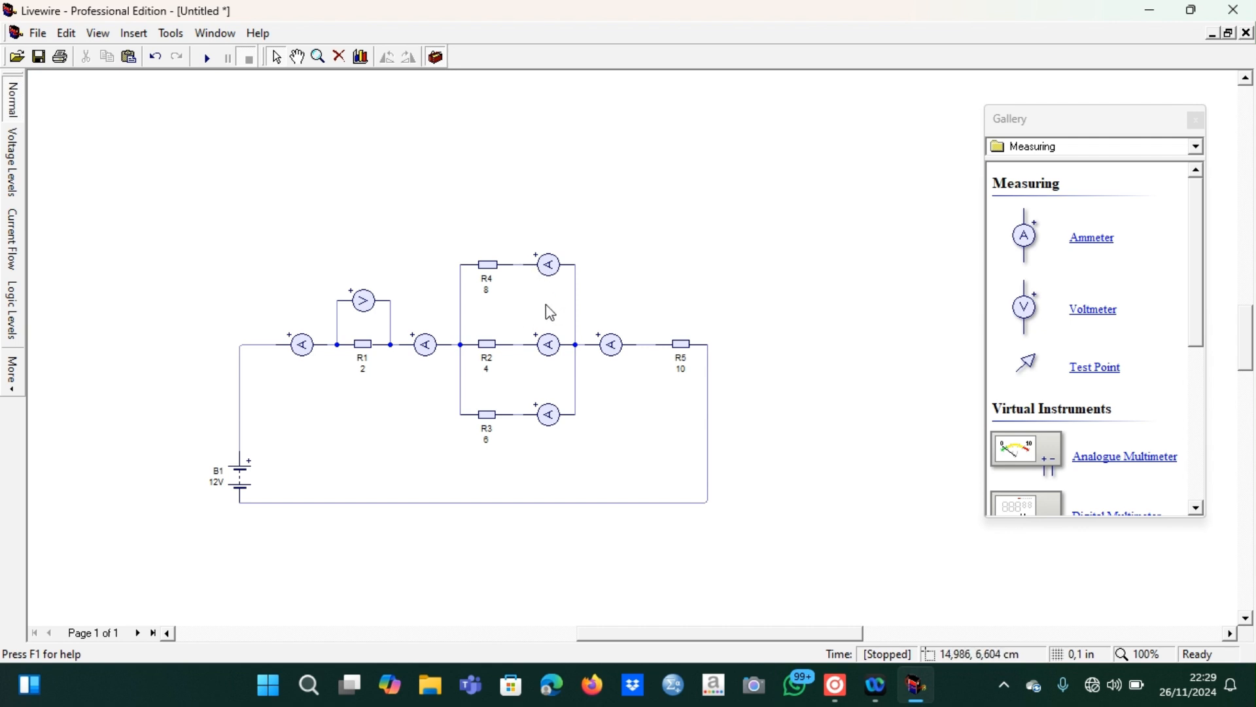
left_click_drag(367, 302, 492, 192)
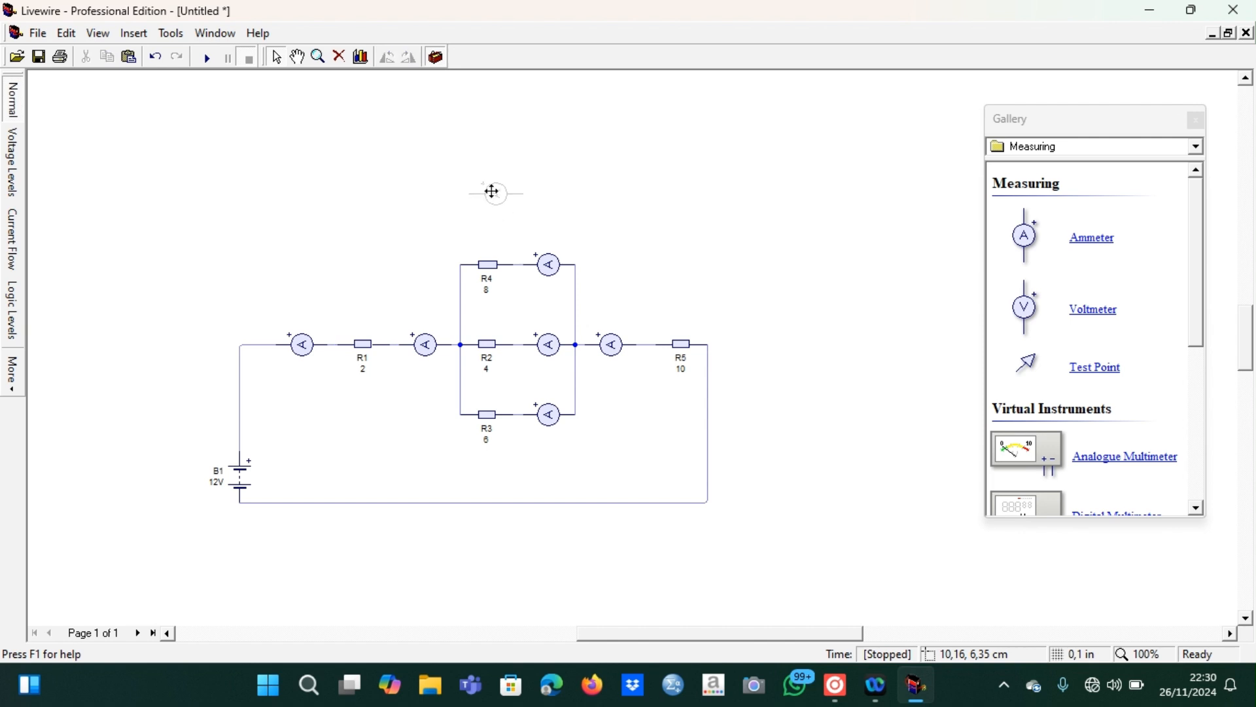
key("Delete")
key("ctrl+z")
key("ctrl+z")
key("ctrl+z")
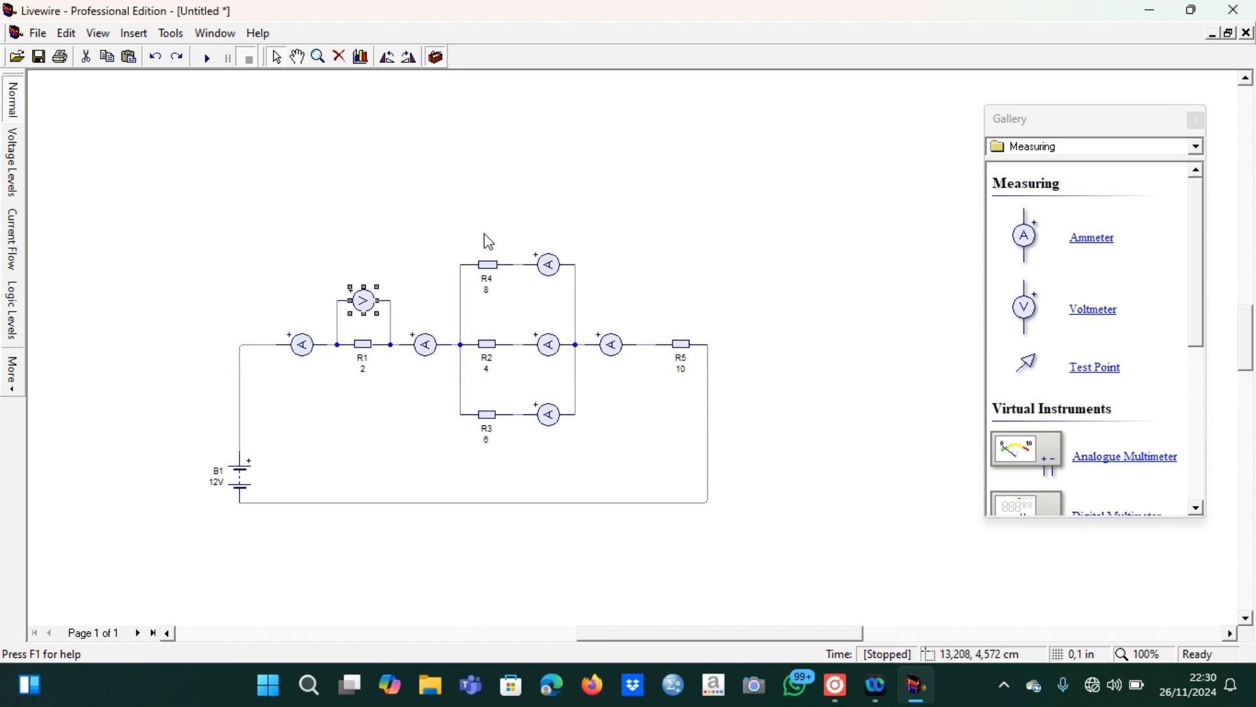
Place a voltmeter copy above R4 and wire its terminals across the whole parallel group
left_click(487, 195)
key("ctrl+v")
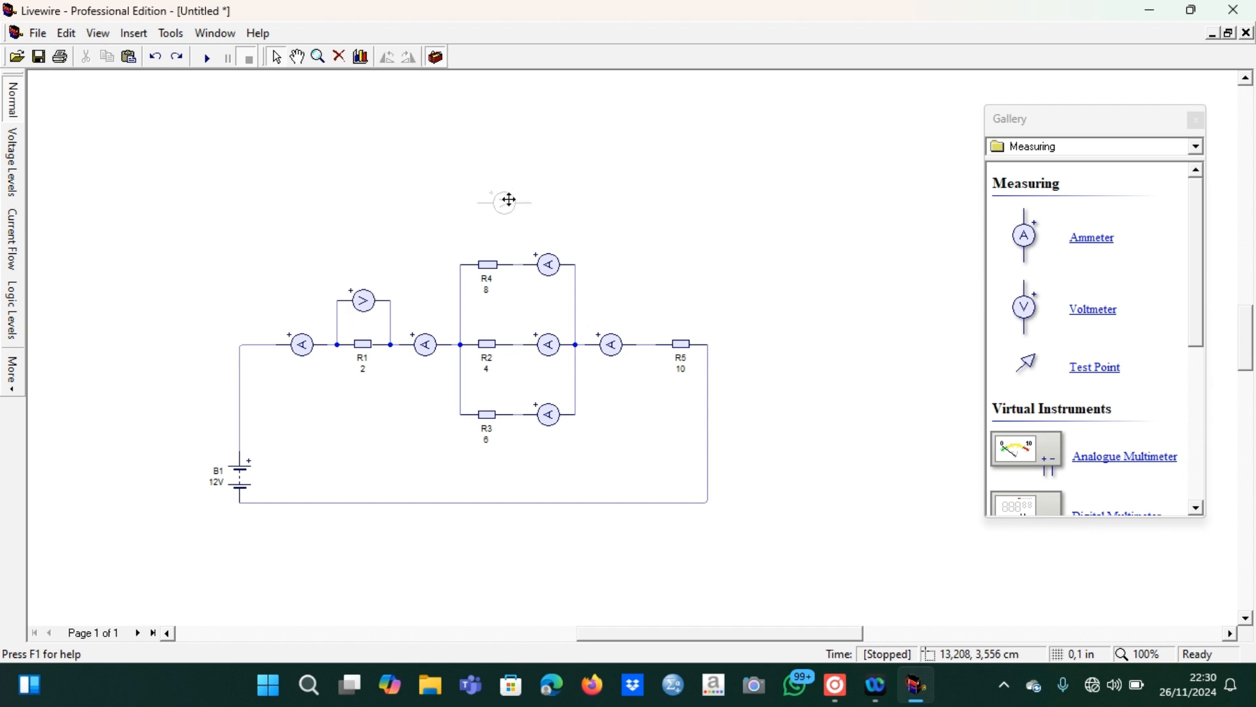
left_click(508, 199)
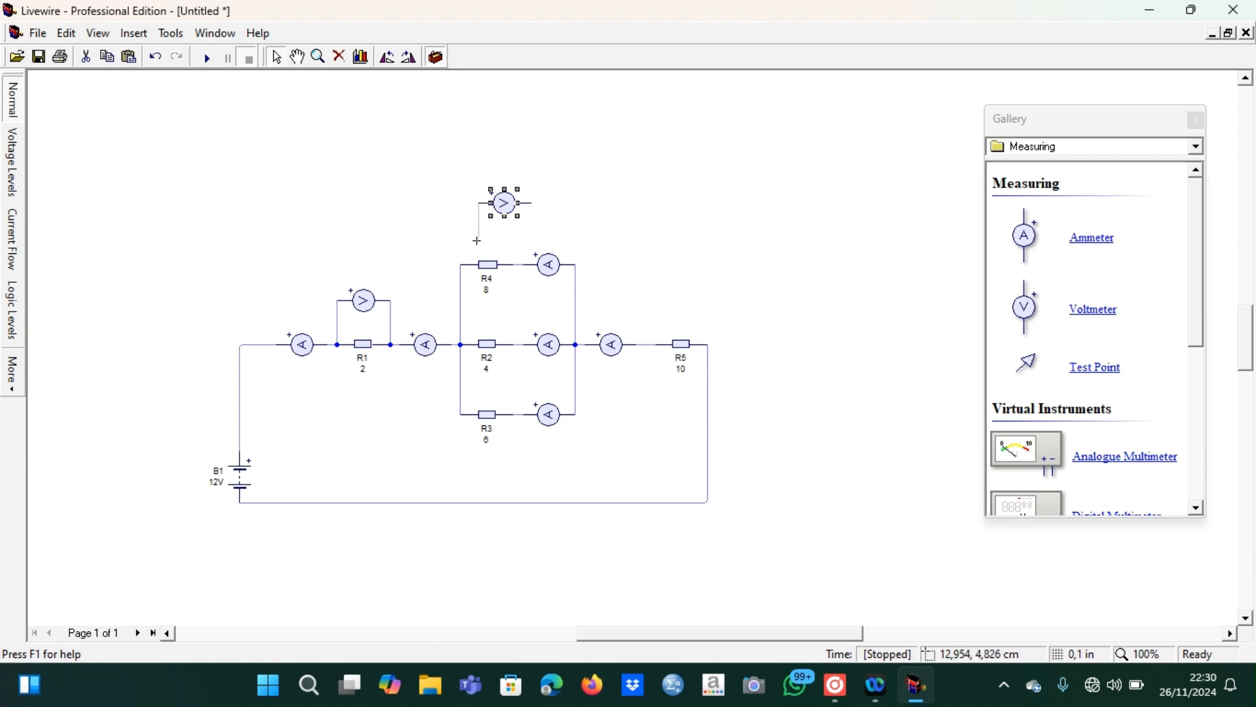
left_click_drag(477, 241, 460, 264)
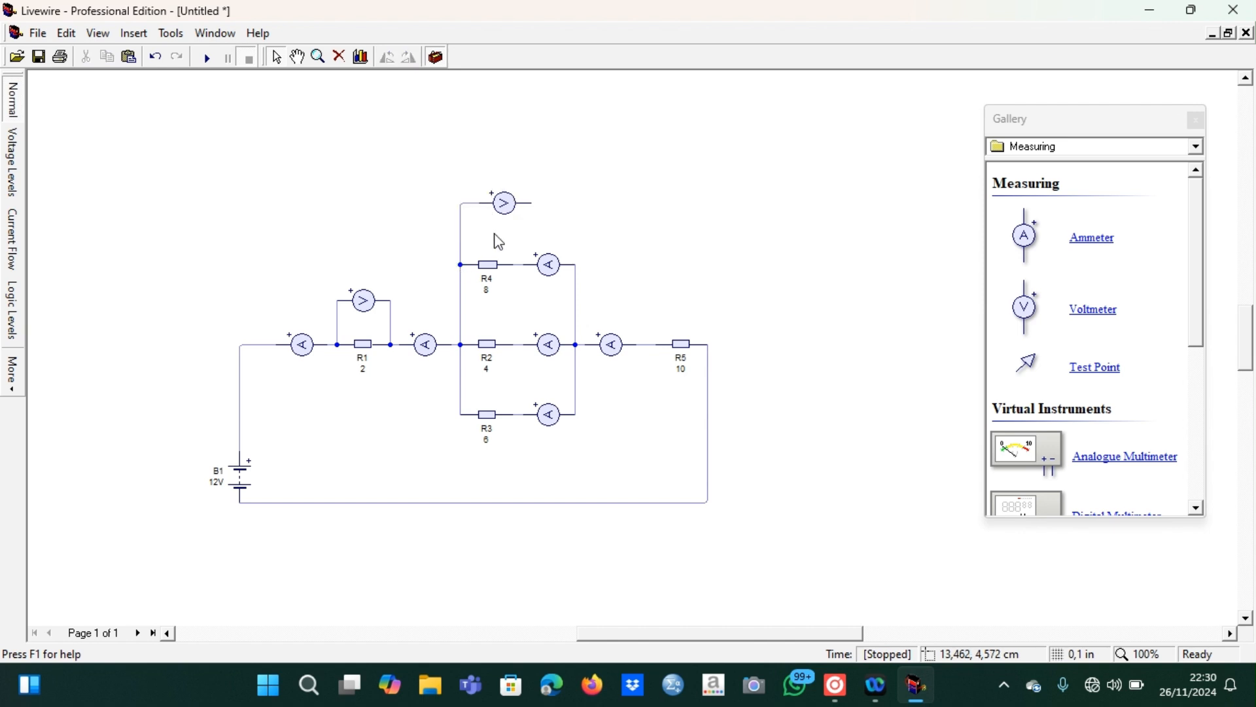
left_click_drag(537, 204, 576, 265)
Place a voltmeter copy above R5 and wire its two terminals across R5
left_click(681, 299)
left_click_drag(654, 301, 655, 344)
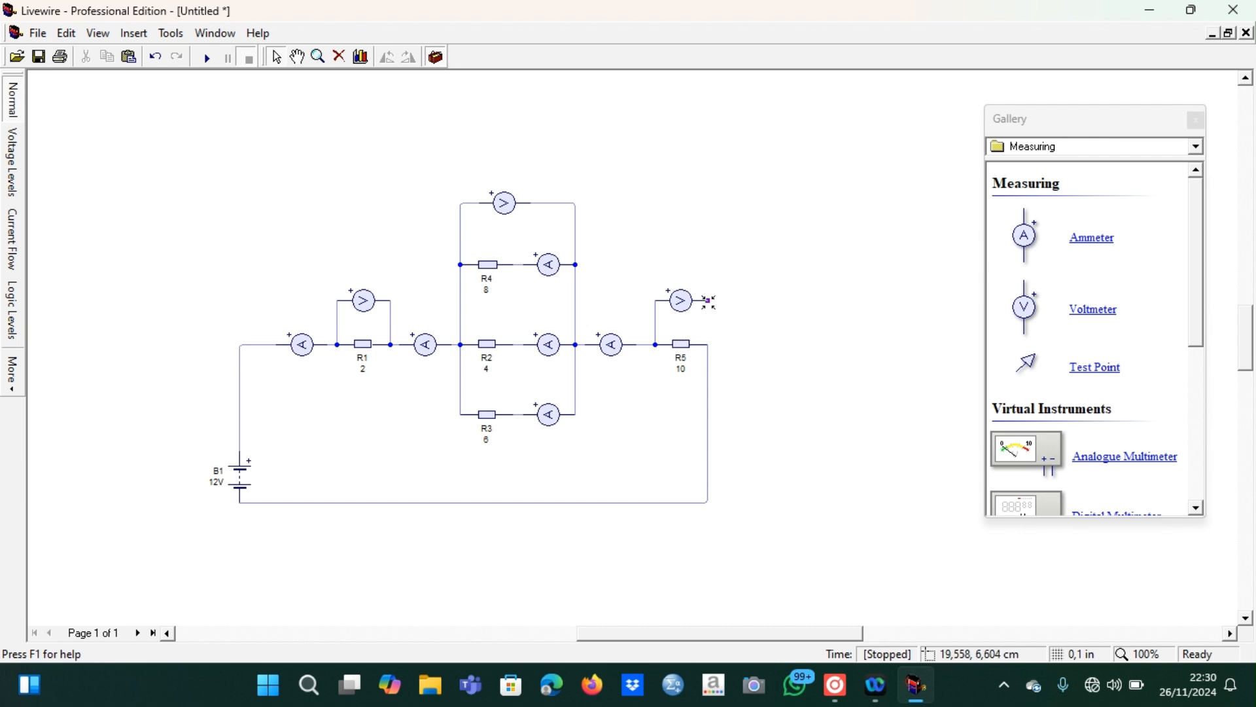
left_click_drag(708, 343, 708, 344)
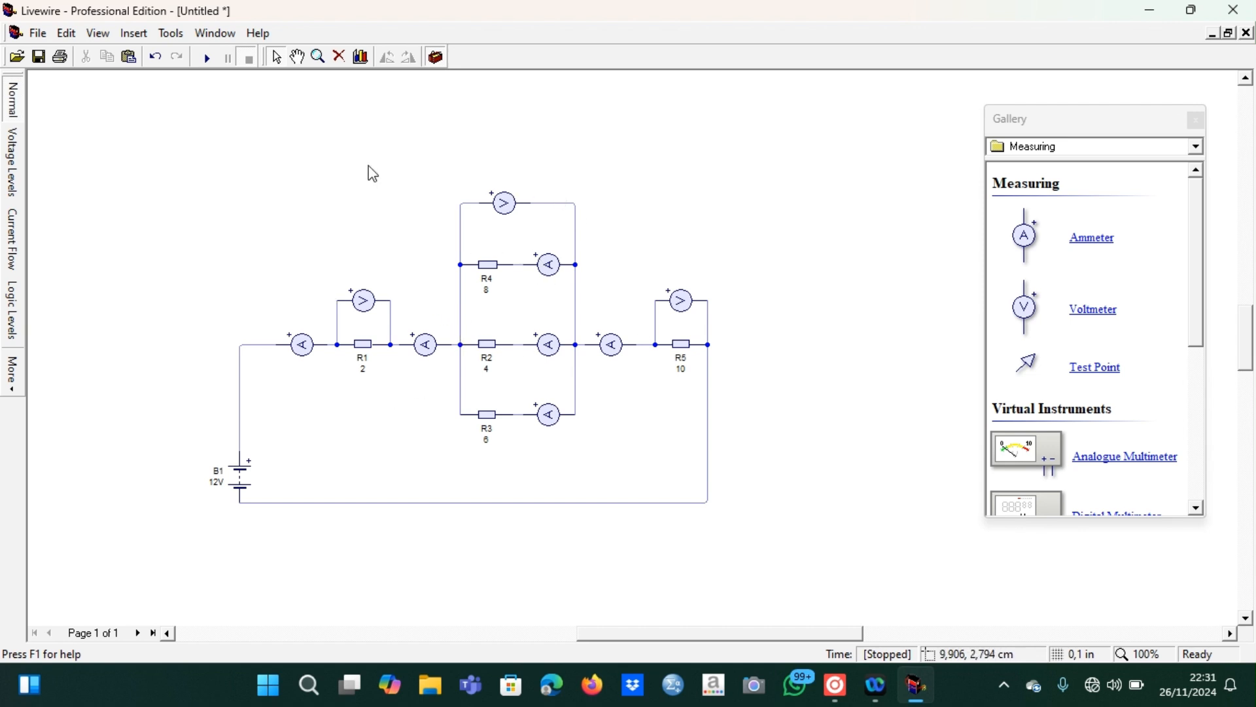
Run the circuit simulation and close the component gallery
left_click(204, 60)
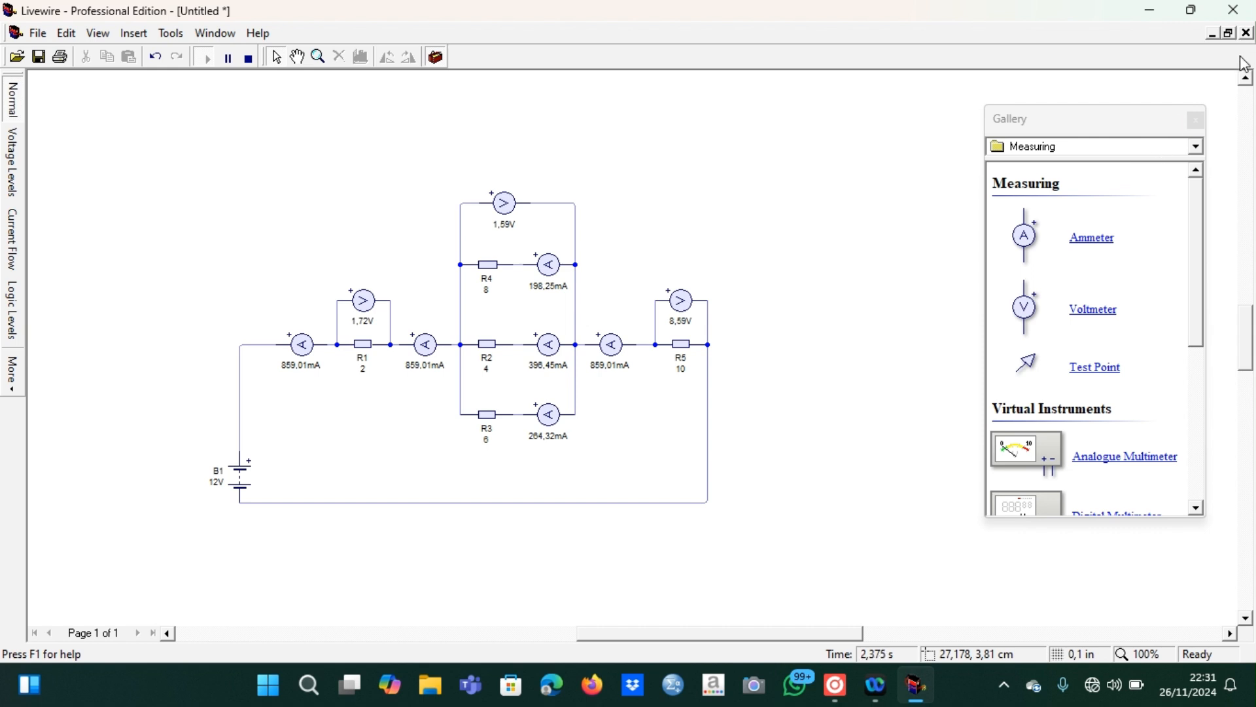
left_click(1197, 121)
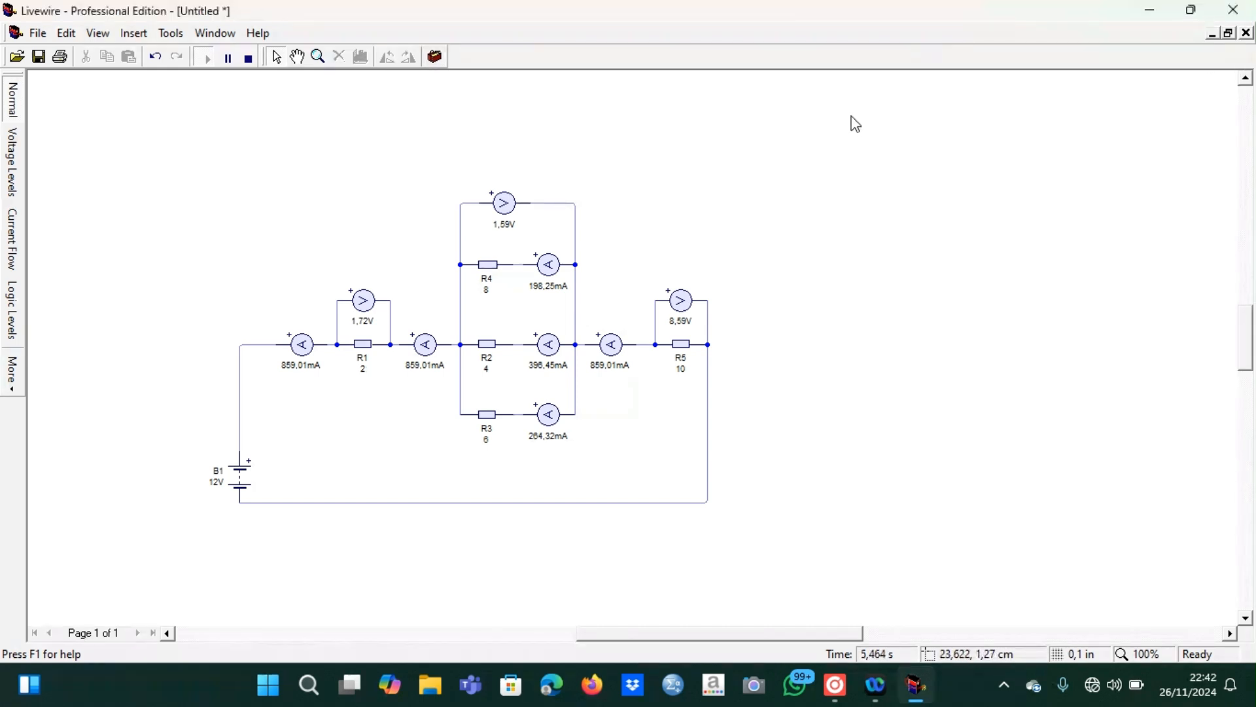